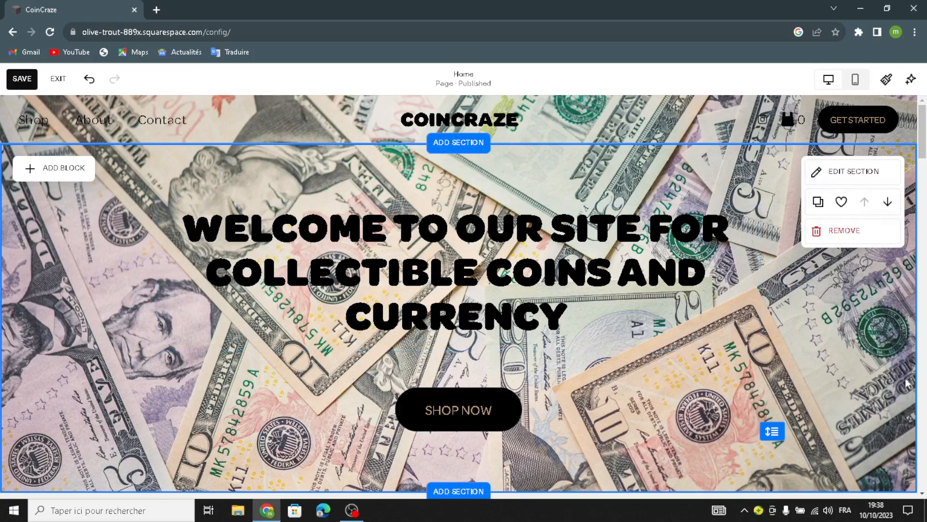
- Raise the wave intensity of the scrolling SALE 25% OFF banner by one notch and set its text size to S
{"action": "scroll", "coordinate": [525, 368], "scroll_direction": "down", "scroll_amount": 3}
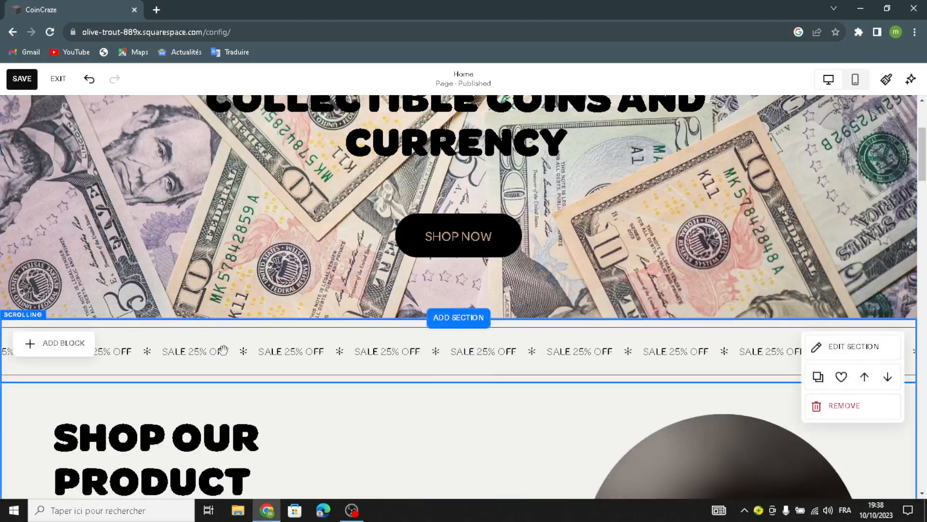
{"action": "left_click", "coordinate": [77, 356]}
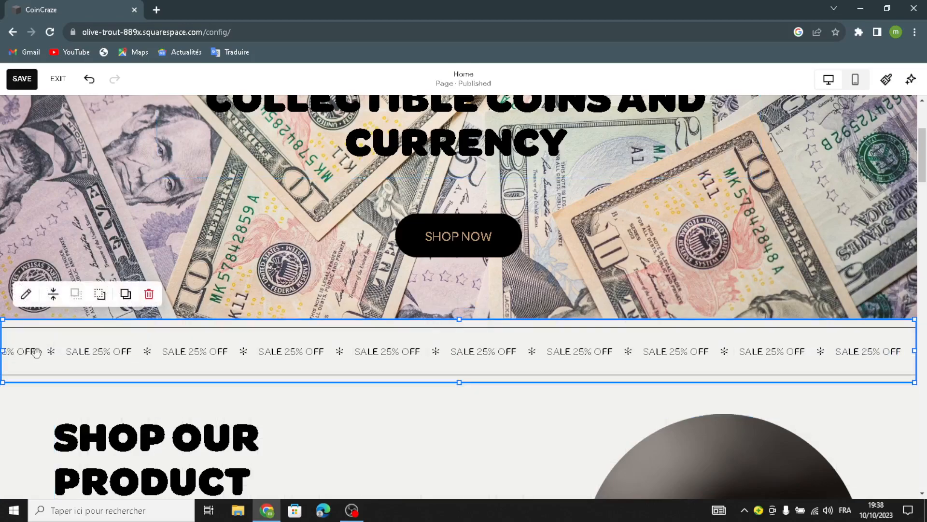
{"action": "left_click", "coordinate": [25, 303]}
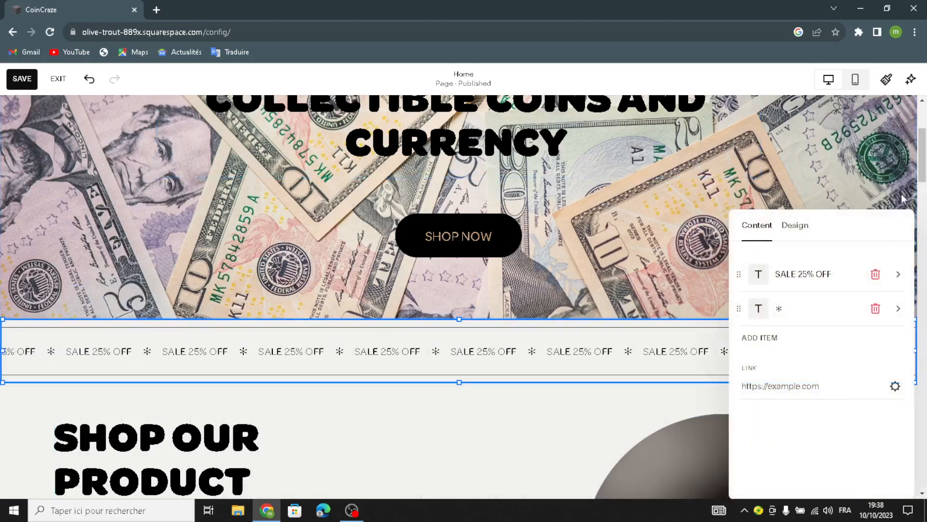
{"action": "left_click", "coordinate": [795, 226]}
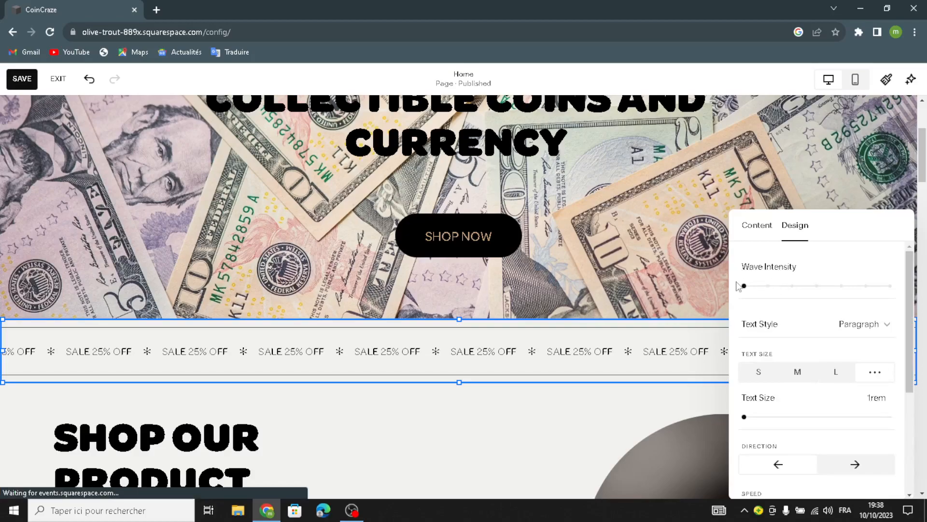
{"action": "left_click_drag", "start_coordinate": [755, 291], "coordinate": [768, 297]}
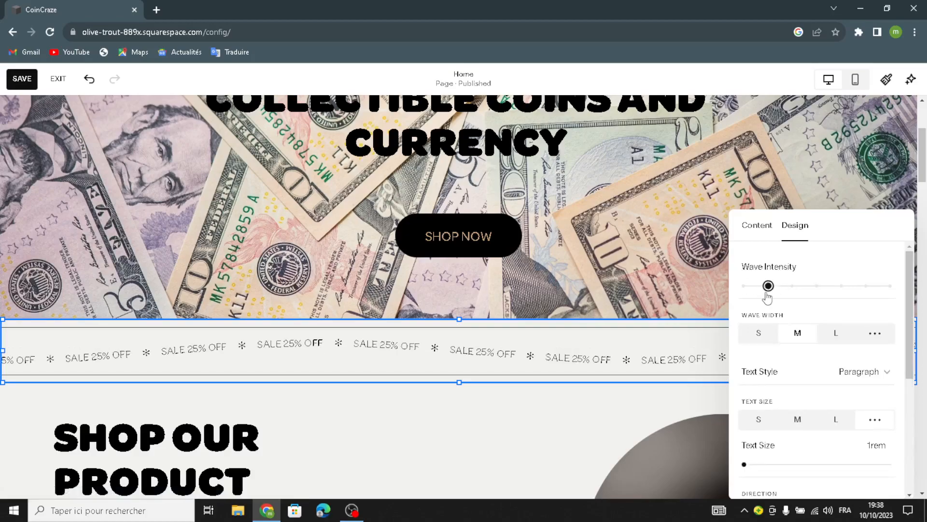
{"action": "scroll", "coordinate": [812, 416], "scroll_direction": "down", "scroll_amount": 1}
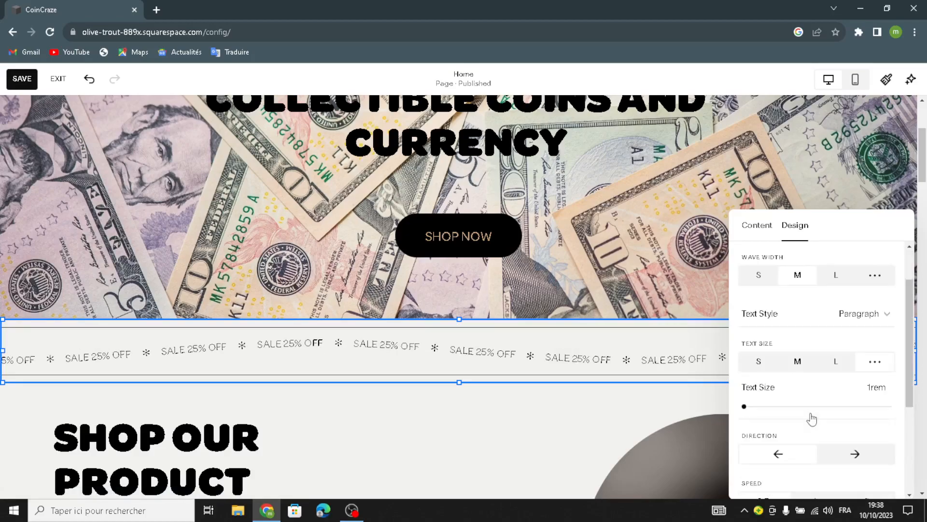
{"action": "left_click", "coordinate": [770, 361]}
{"action": "scroll", "coordinate": [764, 416], "scroll_direction": "down", "scroll_amount": 2}
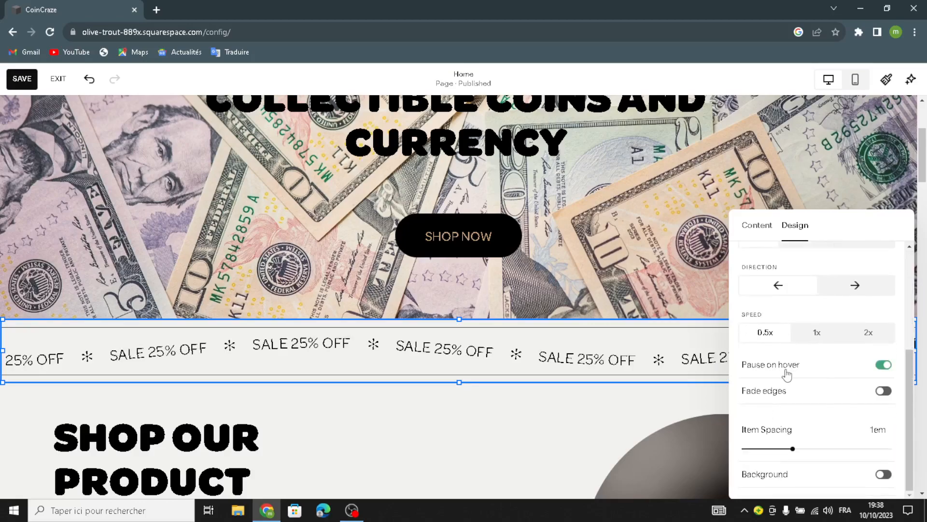
{"action": "scroll", "coordinate": [786, 373], "scroll_direction": "up", "scroll_amount": 3}
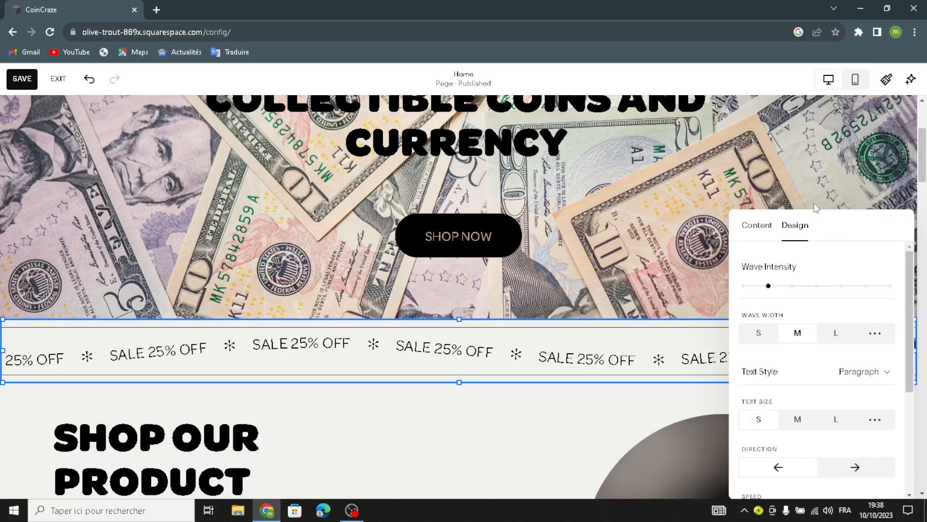
- Look at the link options for the scrolling sale banner, closing them without adding a link
{"action": "left_click", "coordinate": [755, 227]}
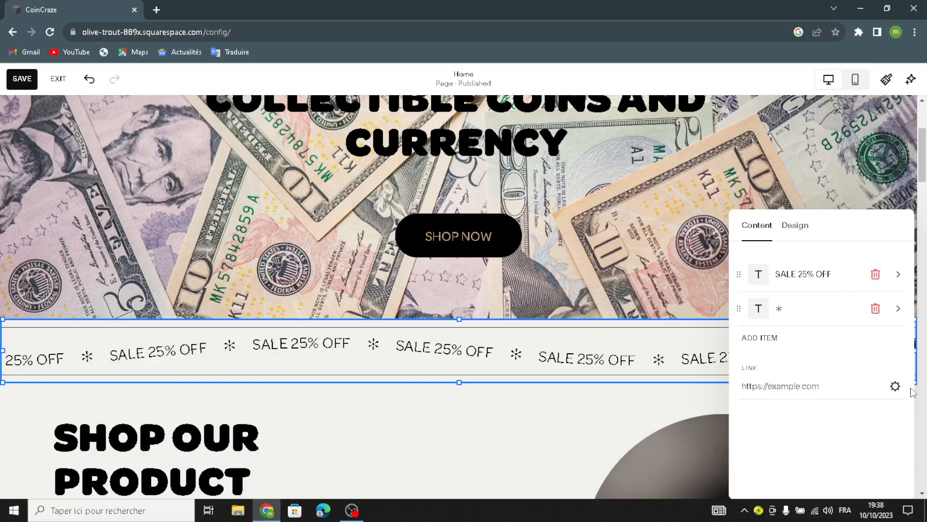
{"action": "left_click", "coordinate": [895, 386]}
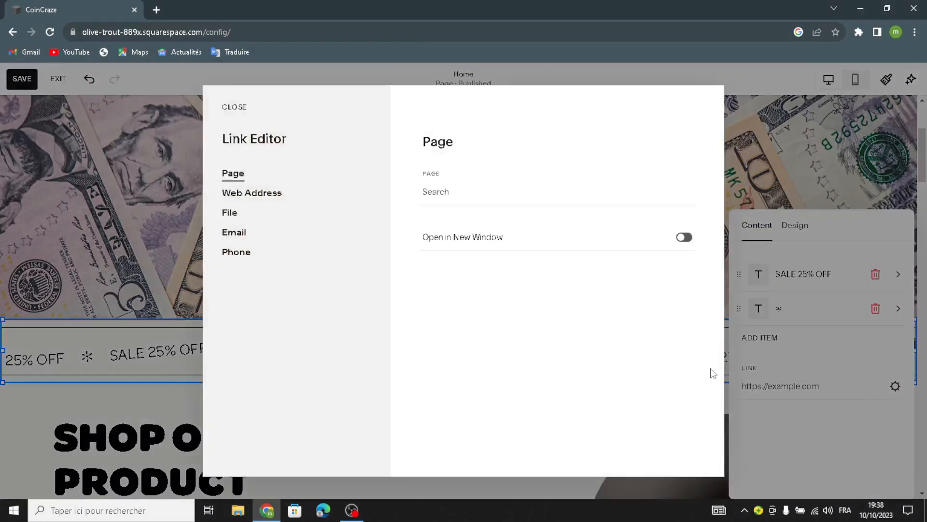
{"action": "left_click", "coordinate": [225, 106]}
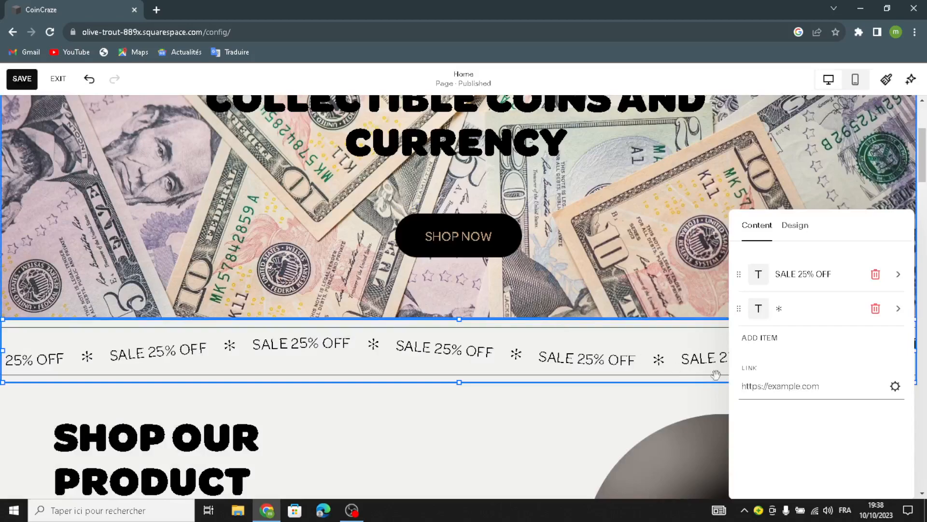
{"action": "left_click", "coordinate": [686, 263]}
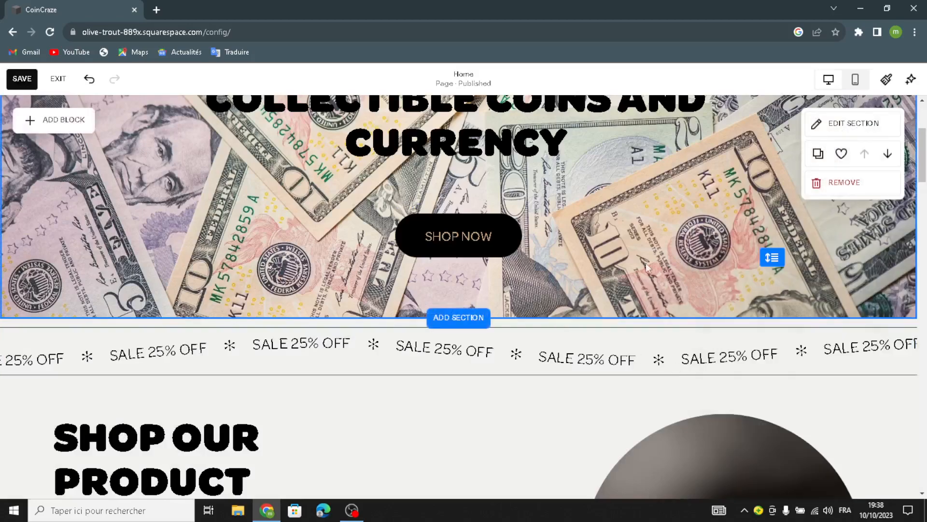
- Delete the arched image of the red product from the Shop Our Product section
{"action": "scroll", "coordinate": [628, 305], "scroll_direction": "down", "scroll_amount": 5}
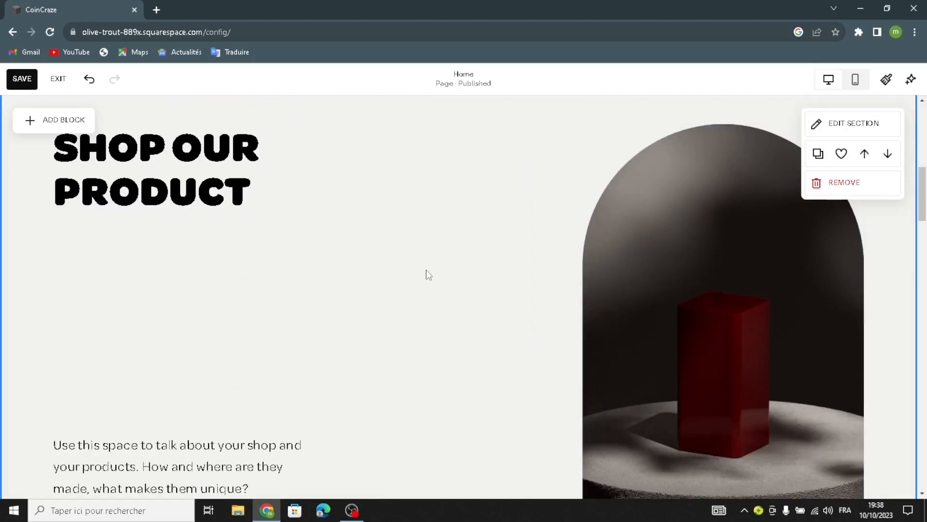
{"action": "scroll", "coordinate": [443, 256], "scroll_direction": "down", "scroll_amount": 3}
{"action": "left_click", "coordinate": [632, 171]}
{"action": "scroll", "coordinate": [631, 169], "scroll_direction": "up", "scroll_amount": 3}
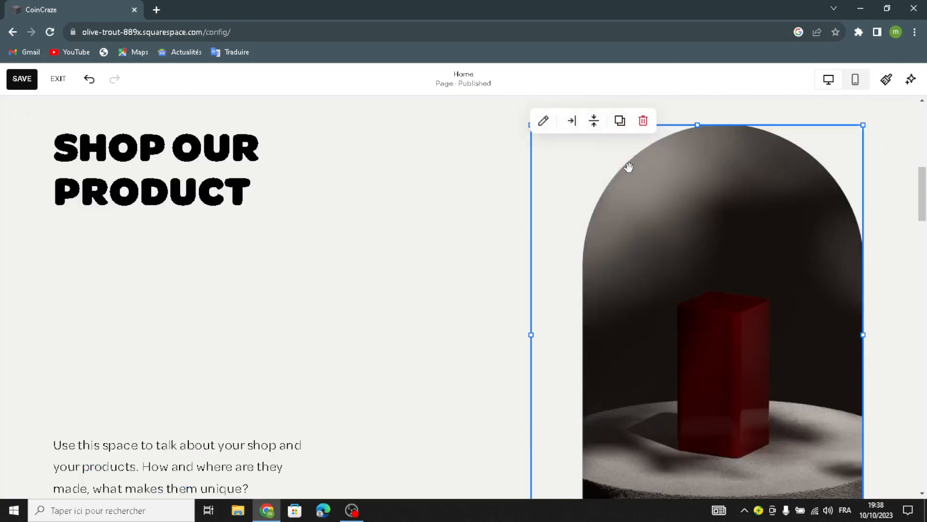
{"action": "left_click", "coordinate": [644, 121]}
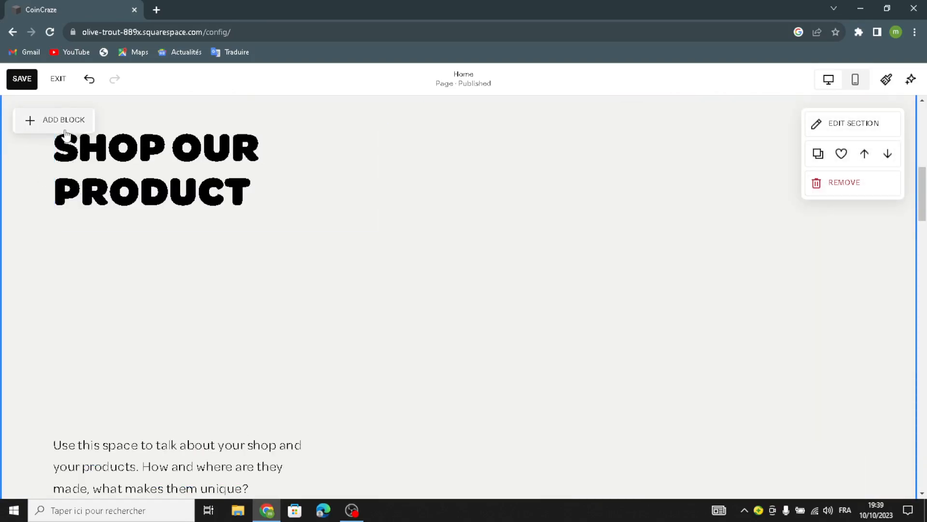
- Add an image block to the Shop Our Product section and place it in the empty area opposite the heading
{"action": "left_click", "coordinate": [54, 119]}
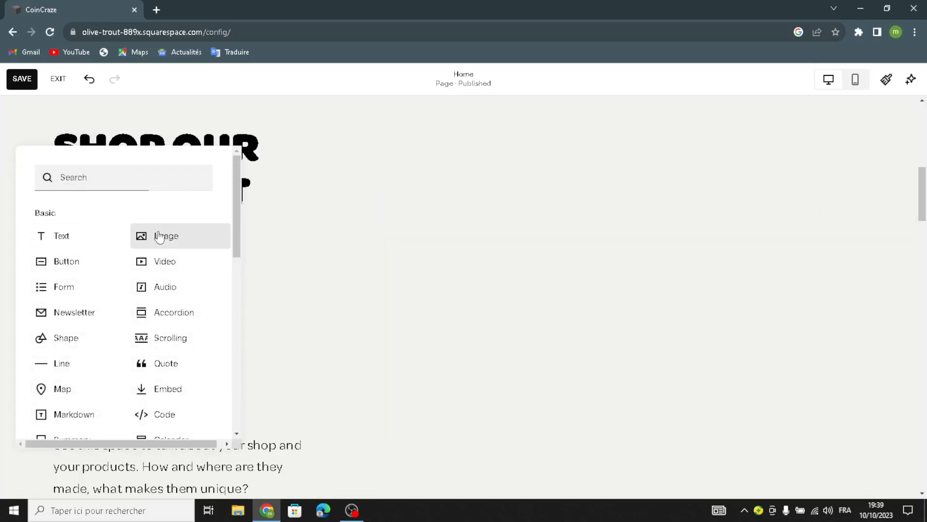
{"action": "left_click", "coordinate": [147, 237]}
{"action": "left_click_drag", "start_coordinate": [280, 285], "coordinate": [708, 262]}
{"action": "left_click_drag", "start_coordinate": [590, 289], "coordinate": [516, 440]}
{"action": "left_click_drag", "start_coordinate": [785, 170], "coordinate": [863, 124]}
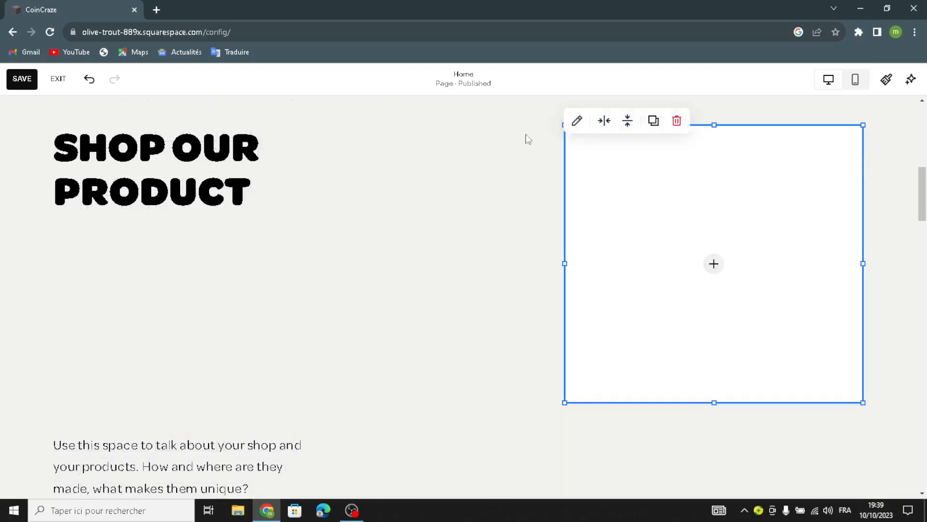
{"action": "left_click", "coordinate": [454, 139]}
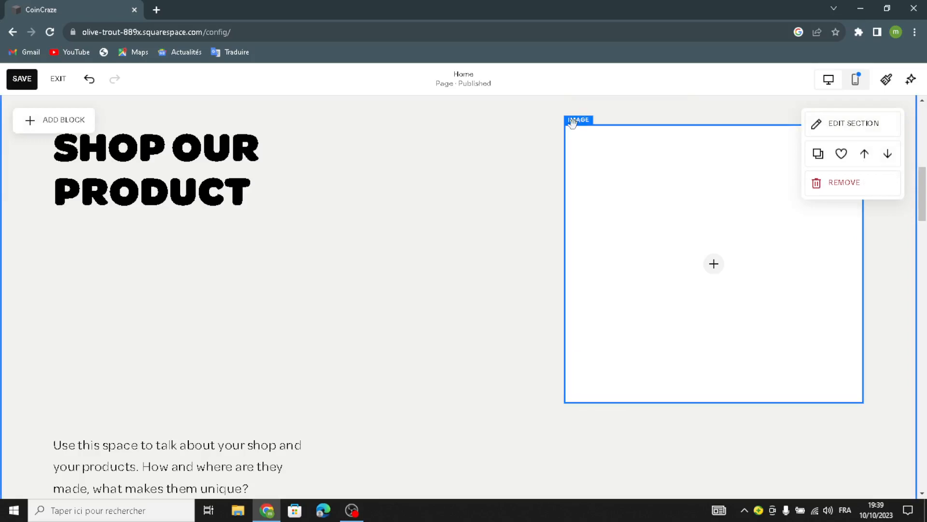
- Enlarge the empty image block to nearly the section's full height and move it flush with the page's outer edge
{"action": "left_click", "coordinate": [575, 140]}
{"action": "left_click_drag", "start_coordinate": [552, 124], "coordinate": [364, 66]}
{"action": "left_click_drag", "start_coordinate": [419, 208], "coordinate": [418, 209]}
{"action": "left_click_drag", "start_coordinate": [394, 401], "coordinate": [480, 425]}
{"action": "scroll", "coordinate": [480, 424], "scroll_direction": "down", "scroll_amount": 3}
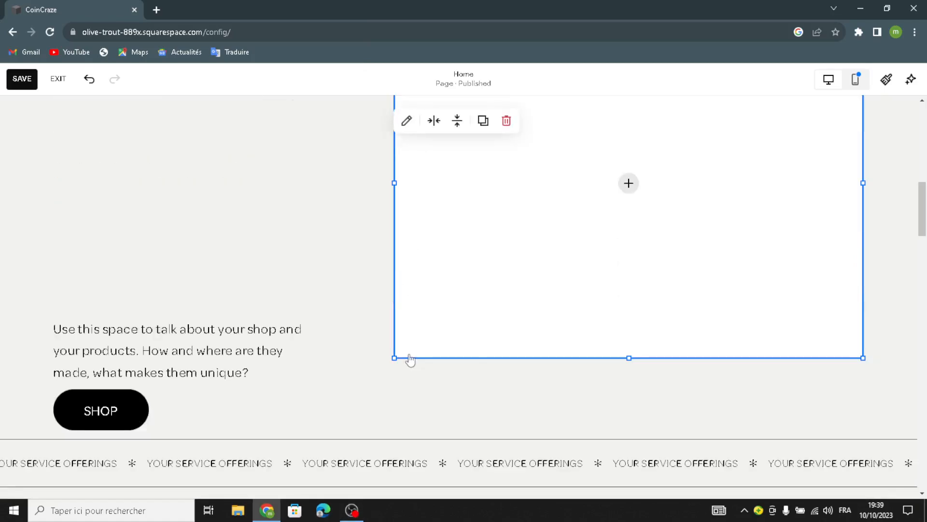
{"action": "left_click_drag", "start_coordinate": [394, 358], "coordinate": [362, 434]}
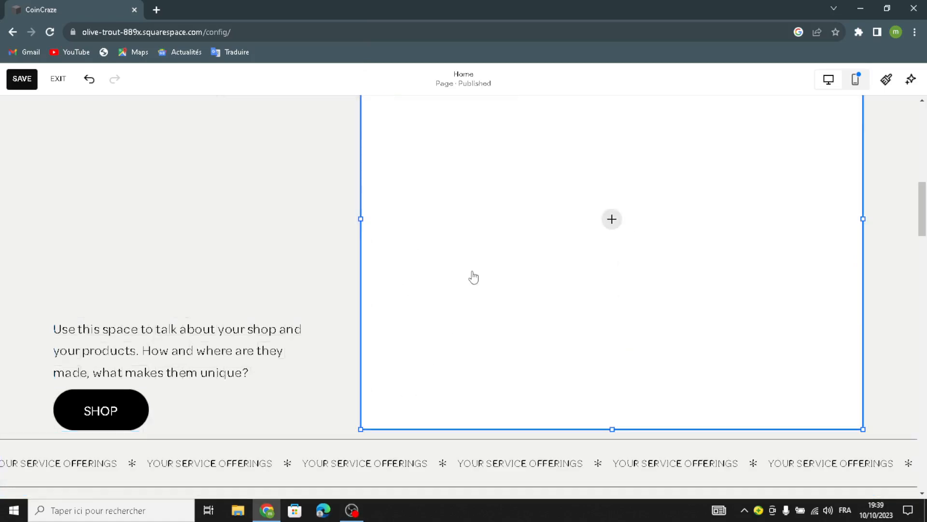
{"action": "scroll", "coordinate": [539, 232], "scroll_direction": "up", "scroll_amount": 3}
{"action": "left_click_drag", "start_coordinate": [626, 247], "coordinate": [642, 230]}
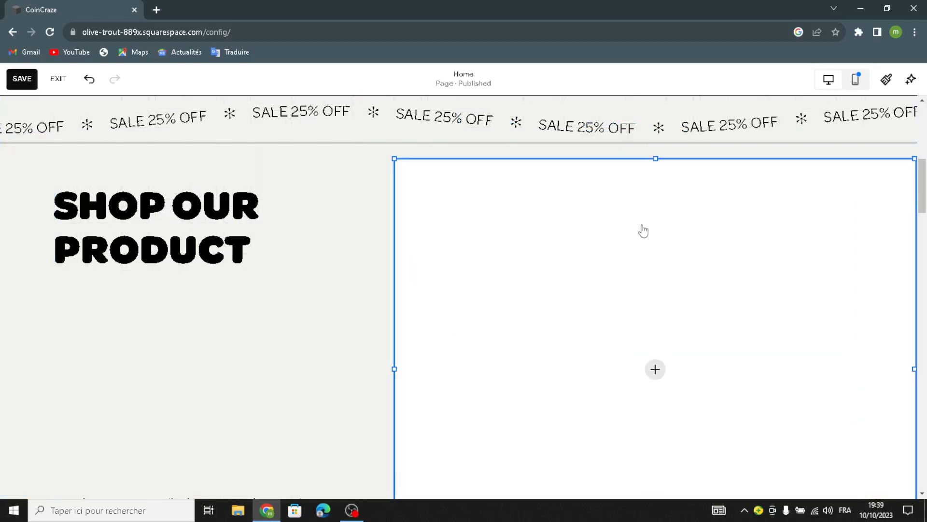
- Search the free stock images for "collectibles coins and currency" to fill the empty image block
{"action": "left_click", "coordinate": [655, 370]}
{"action": "left_click", "coordinate": [611, 389]}
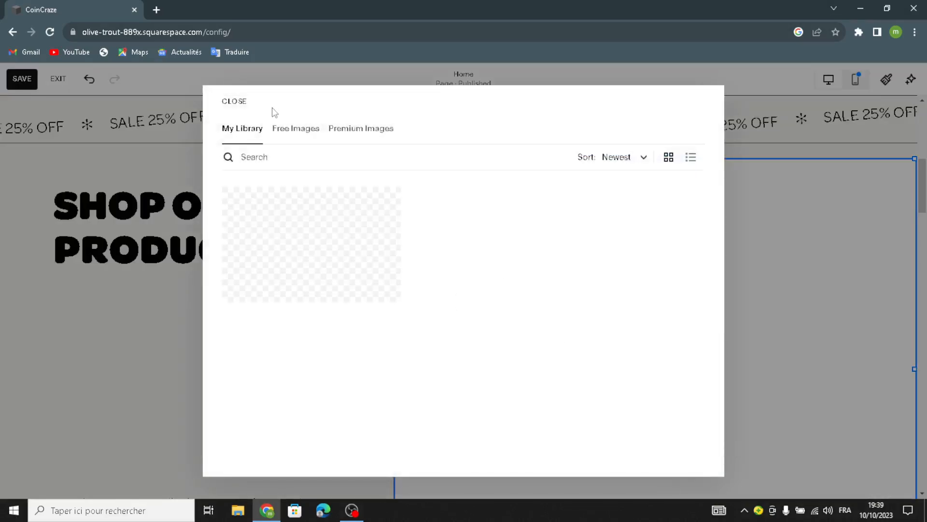
{"action": "left_click", "coordinate": [273, 157]}
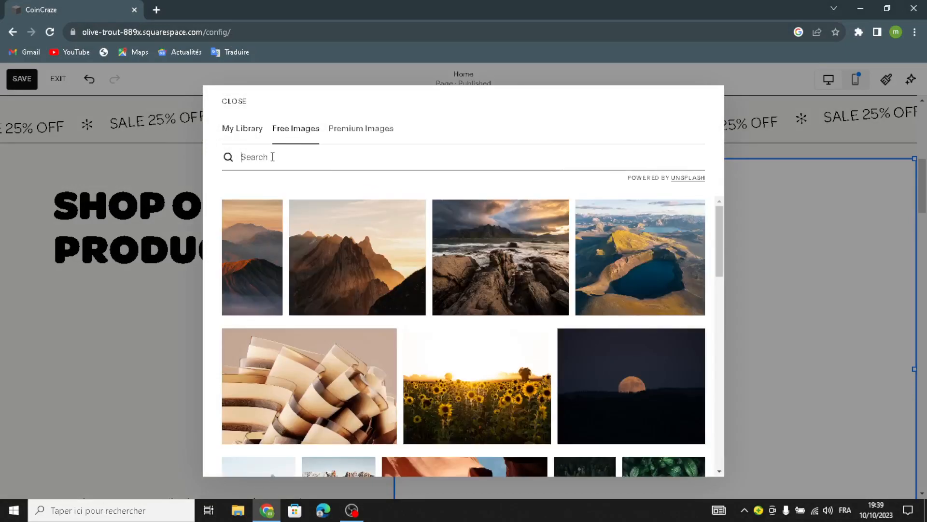
{"action": "type", "text": "collectibles coins "}
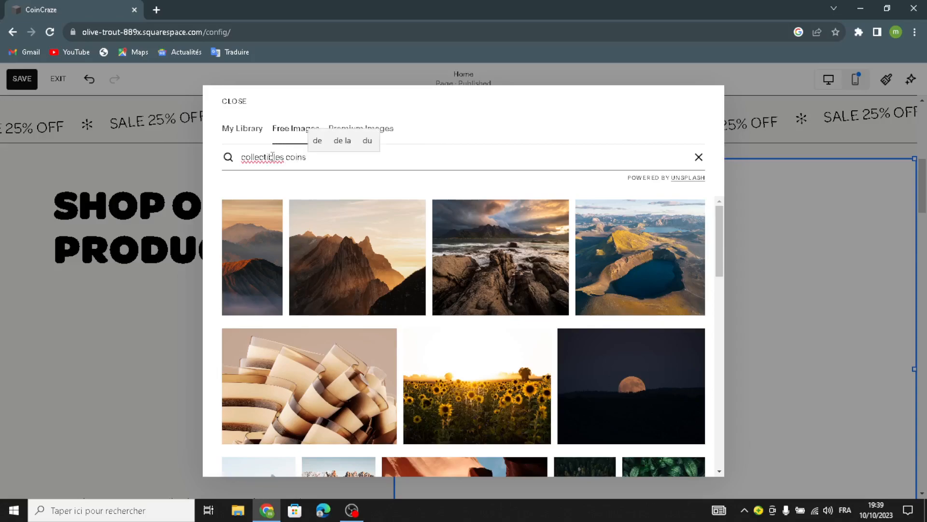
{"action": "type", "text": "and "}
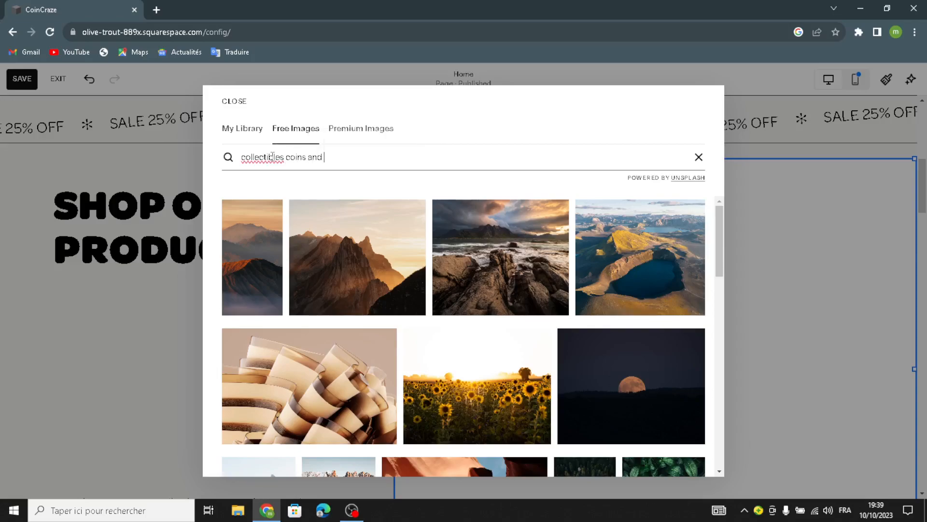
{"action": "type", "text": "currency"}
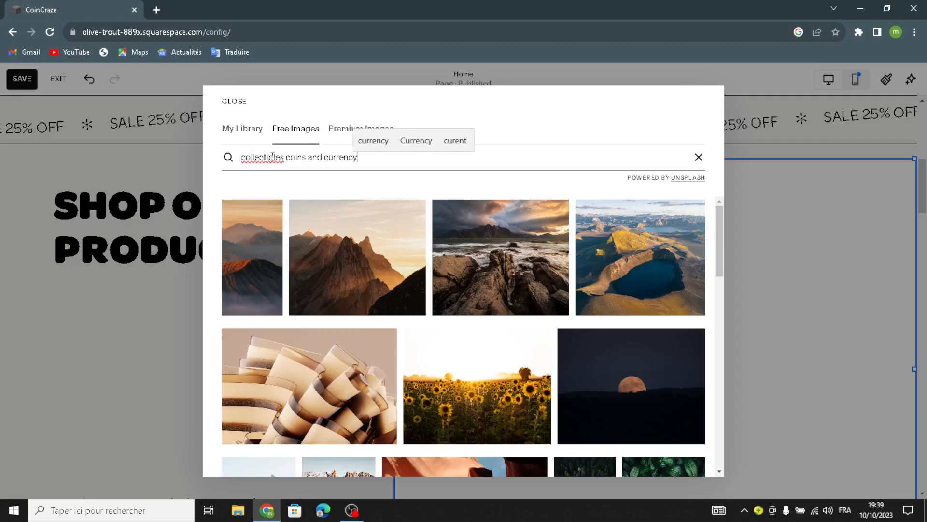
{"action": "key", "text": "Return"}
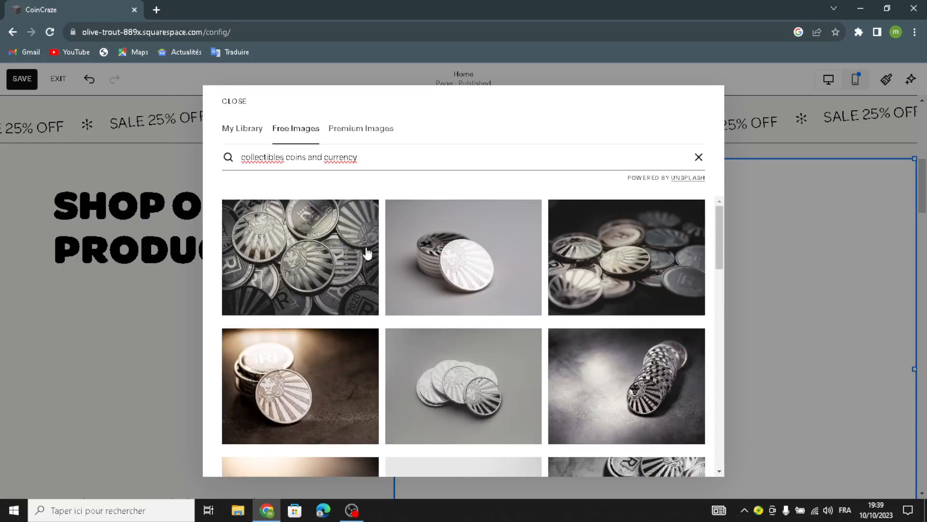
- Add the Scottsdale Mint photo of silver coins in purple light to the image block
{"action": "scroll", "coordinate": [522, 306], "scroll_direction": "down", "scroll_amount": 5}
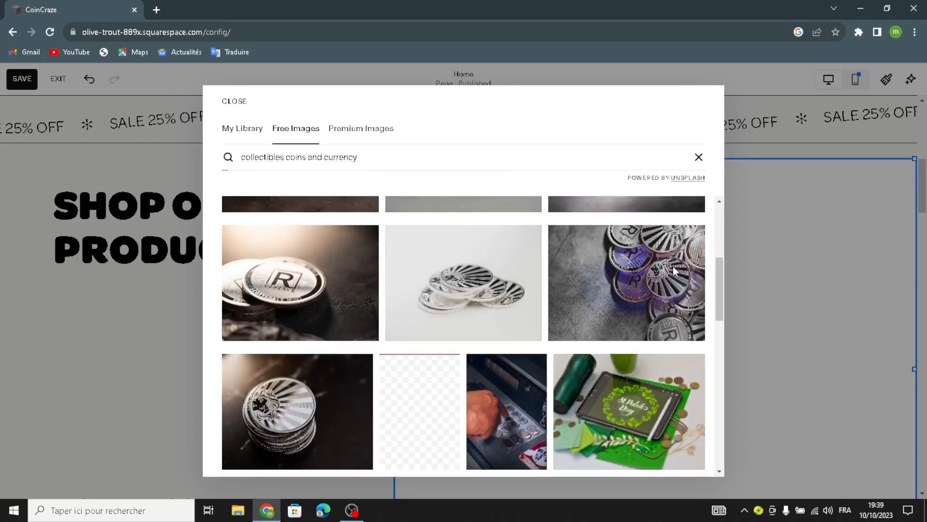
{"action": "left_click", "coordinate": [674, 271]}
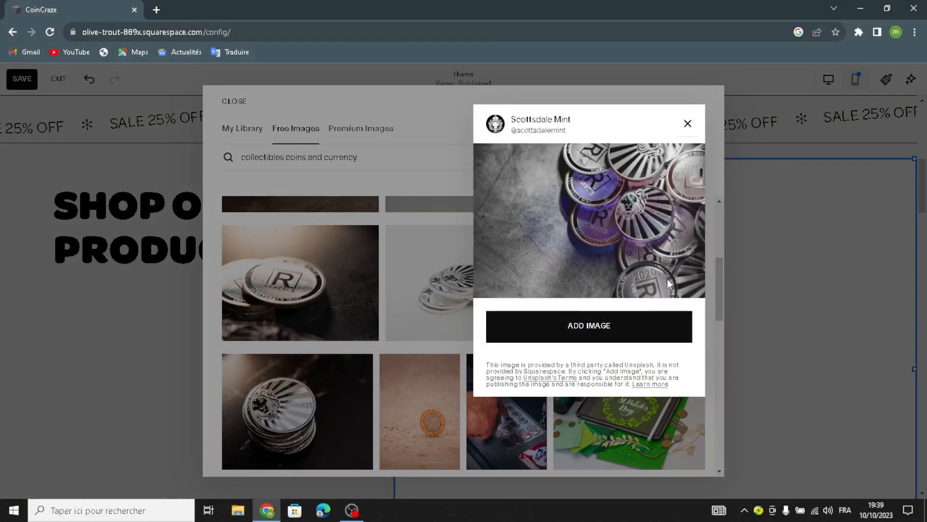
{"action": "left_click", "coordinate": [633, 319]}
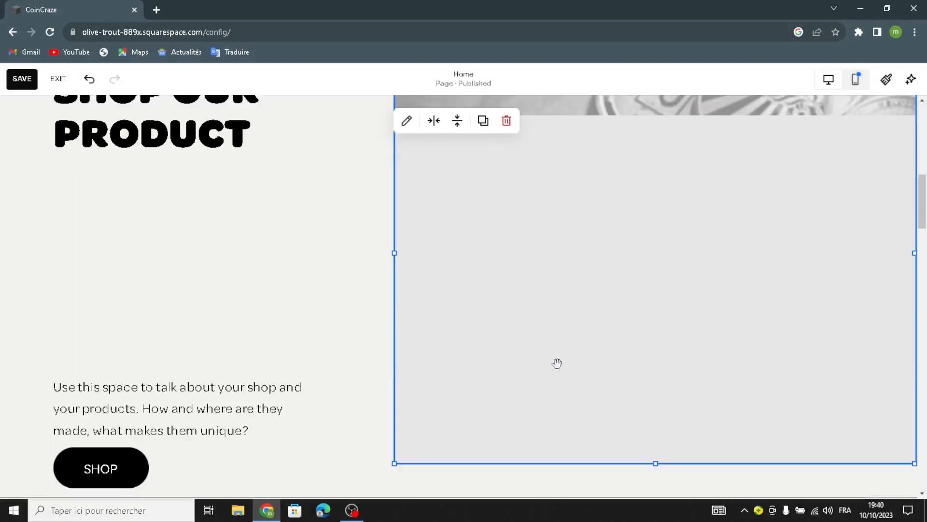
{"action": "scroll", "coordinate": [557, 363], "scroll_direction": "down", "scroll_amount": 2}
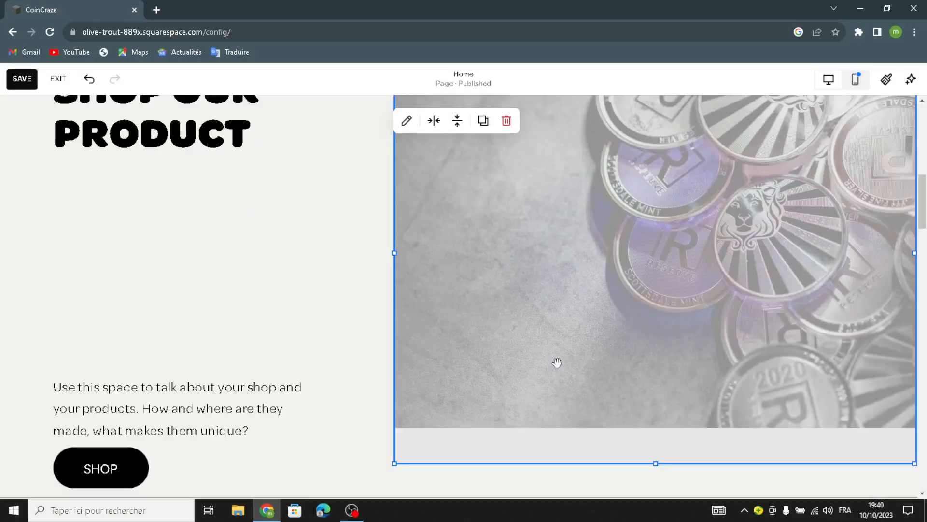
- Move the shop description text up closer to the Shop Our Product heading and set its style to Paragraph 1
{"action": "left_click", "coordinate": [294, 315]}
{"action": "left_click_drag", "start_coordinate": [172, 378], "coordinate": [176, 242]}
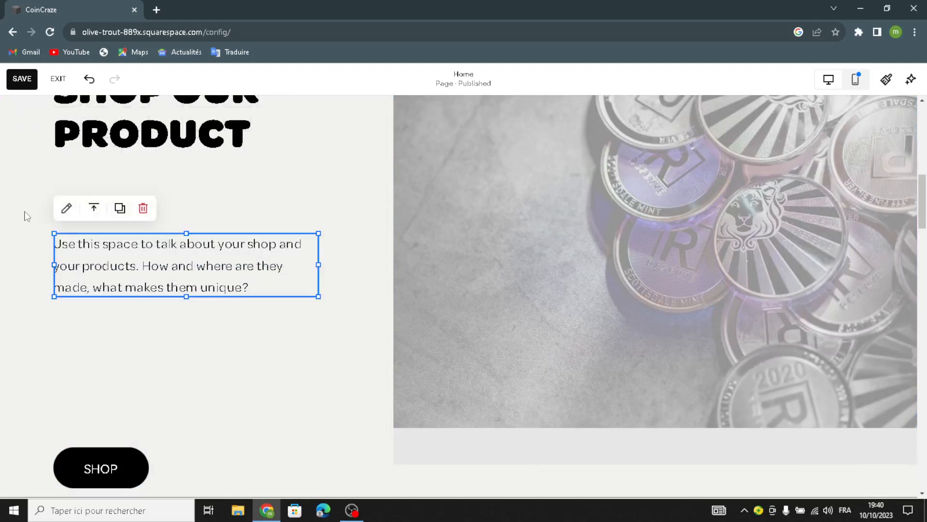
{"action": "left_click", "coordinate": [68, 209]}
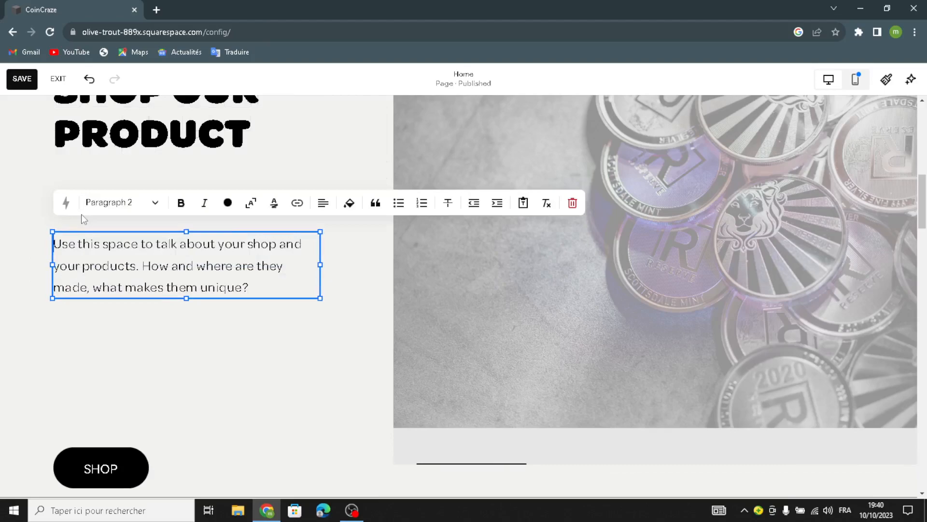
{"action": "left_click", "coordinate": [124, 206]}
{"action": "left_click", "coordinate": [121, 334]}
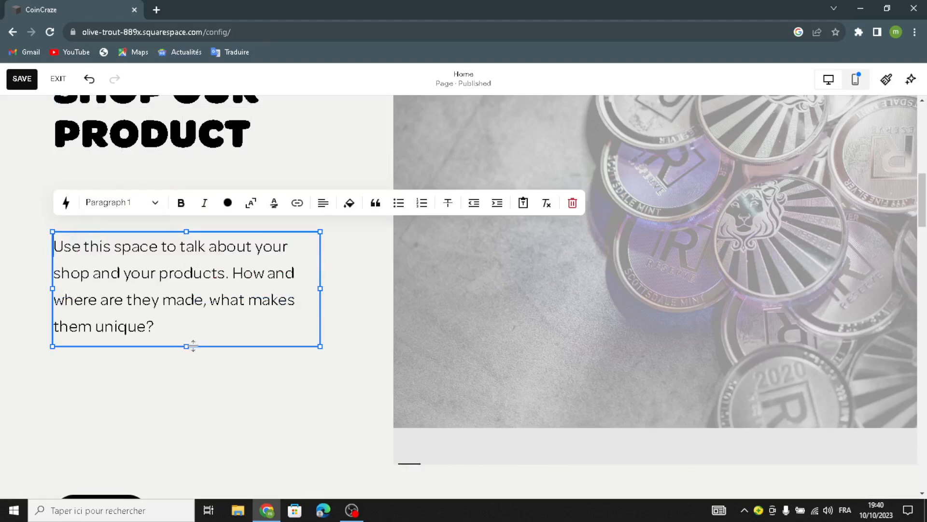
{"action": "left_click", "coordinate": [199, 375]}
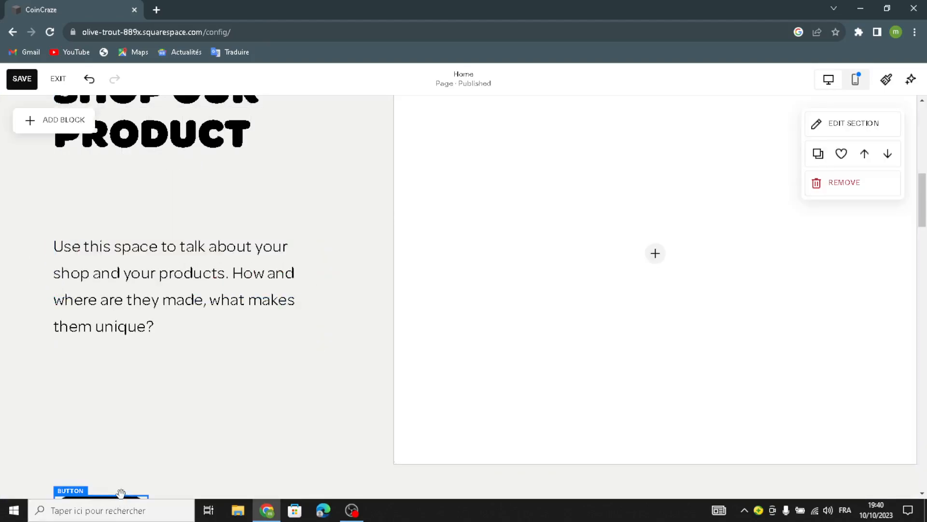
- Move the Shop button up so it sits directly beneath the shop description text
{"action": "left_click_drag", "start_coordinate": [121, 495], "coordinate": [142, 331]}
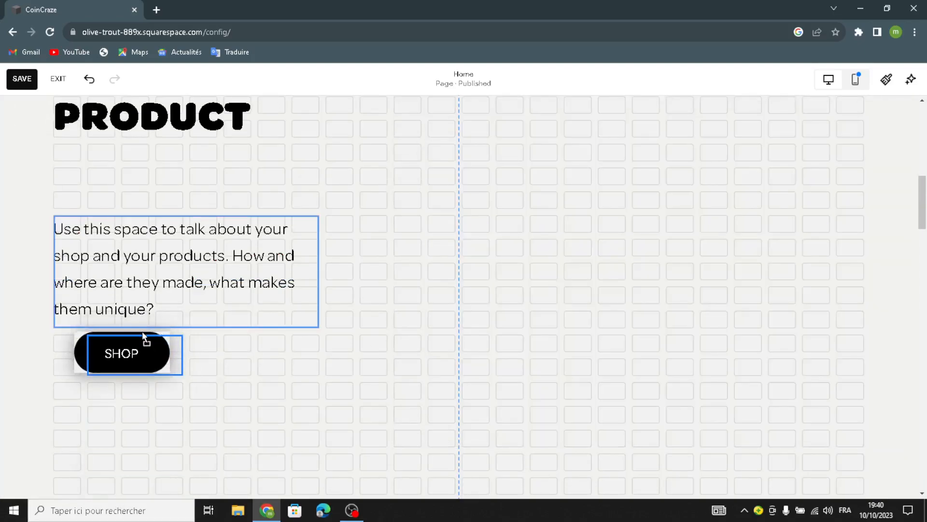
{"action": "left_click_drag", "start_coordinate": [202, 323], "coordinate": [224, 331]}
{"action": "left_click", "coordinate": [371, 183]}
- Give the Shop Our Product section a background art with the tan layered geometric peaks pattern
{"action": "scroll", "coordinate": [338, 338], "scroll_direction": "up", "scroll_amount": 4}
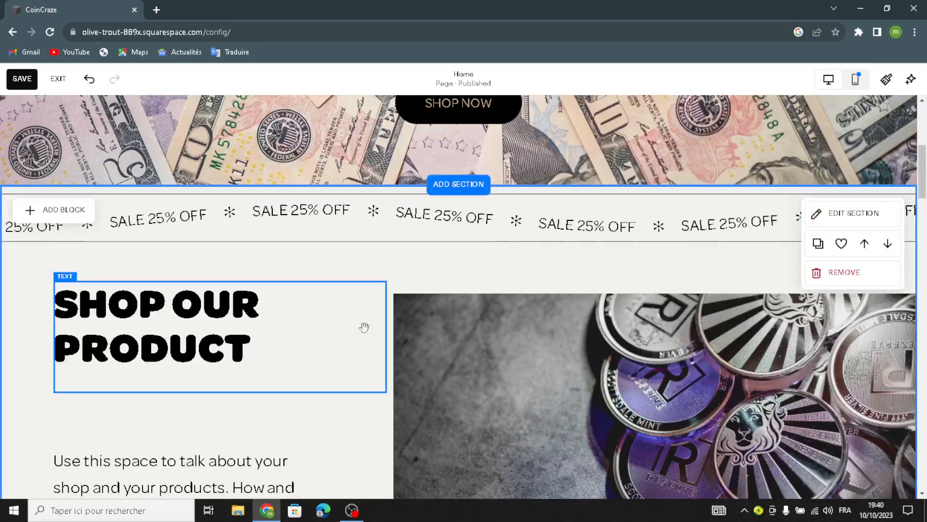
{"action": "left_click", "coordinate": [839, 211]}
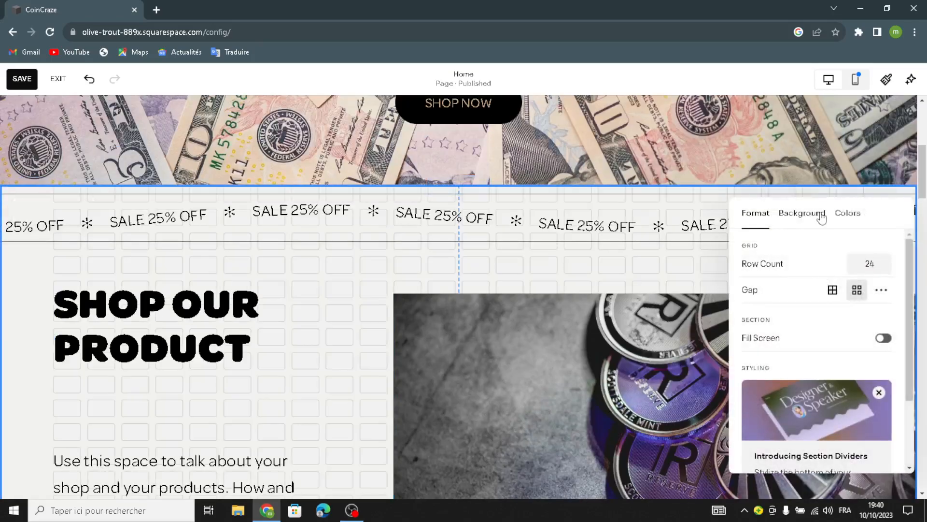
{"action": "left_click", "coordinate": [821, 214]}
{"action": "left_click", "coordinate": [876, 253]}
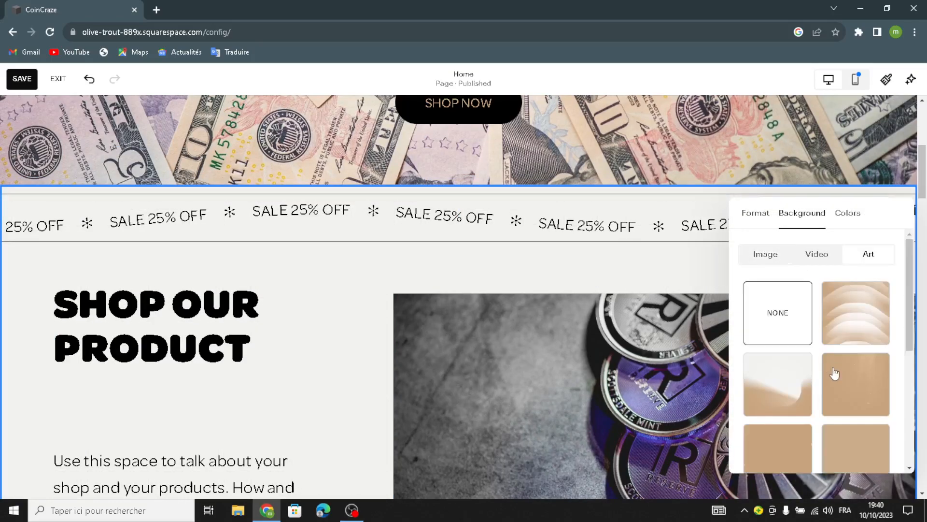
{"action": "scroll", "coordinate": [830, 367], "scroll_direction": "down", "scroll_amount": 5}
{"action": "left_click", "coordinate": [831, 378]}
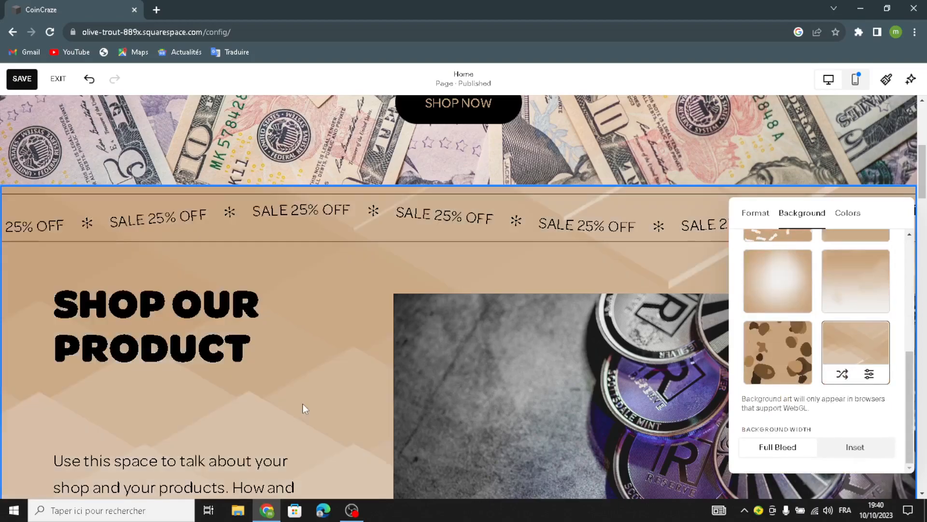
{"action": "left_click", "coordinate": [412, 323]}
- Raise the wave intensity of the Your Service Offerings scrolling text by one notch
{"action": "scroll", "coordinate": [270, 365], "scroll_direction": "down", "scroll_amount": 6}
{"action": "scroll", "coordinate": [385, 352], "scroll_direction": "down", "scroll_amount": 5}
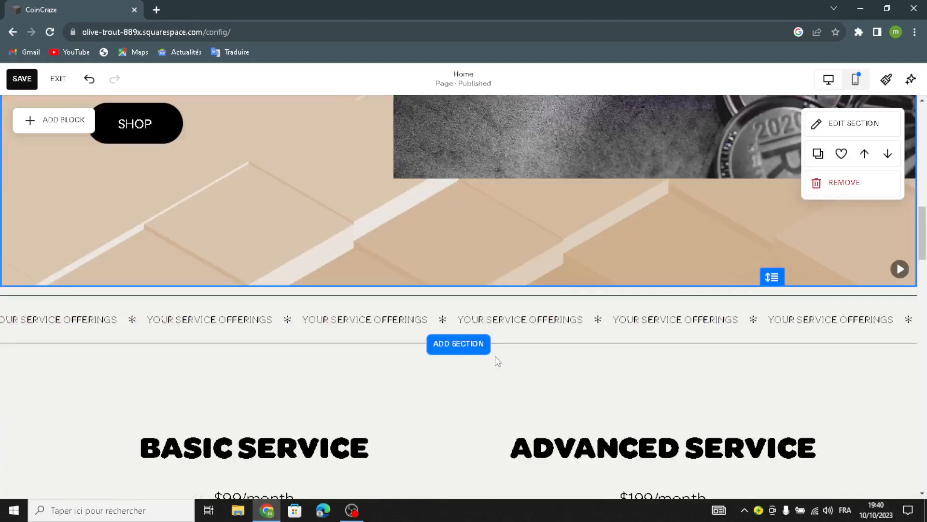
{"action": "scroll", "coordinate": [397, 346], "scroll_direction": "down", "scroll_amount": 4}
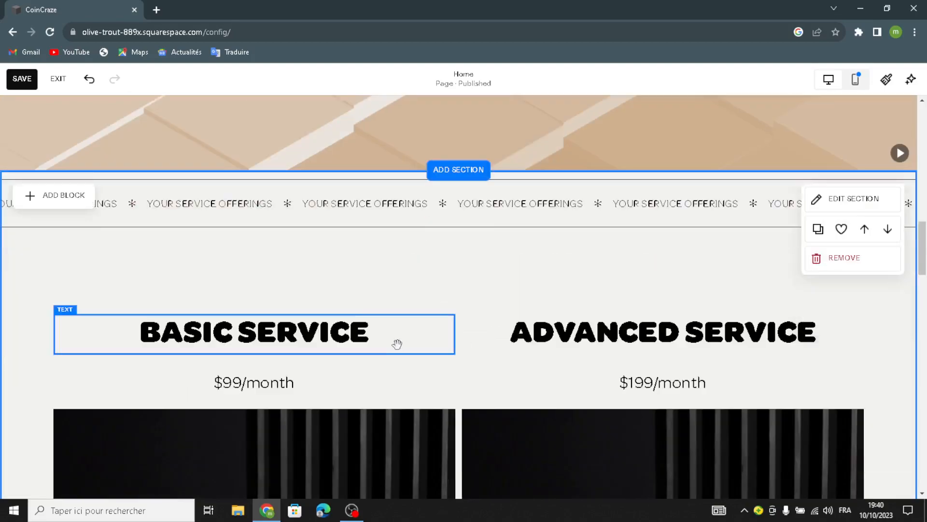
{"action": "scroll", "coordinate": [377, 324], "scroll_direction": "up", "scroll_amount": 3}
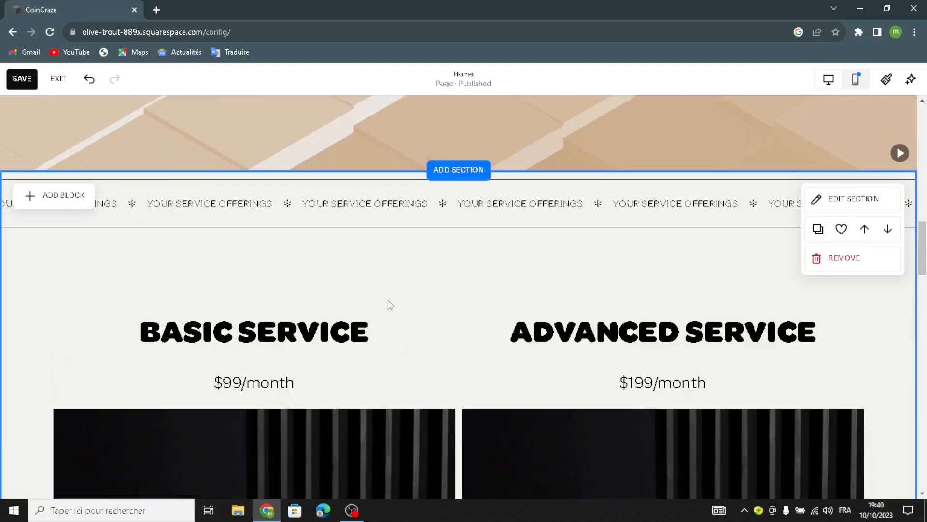
{"action": "left_click", "coordinate": [407, 215]}
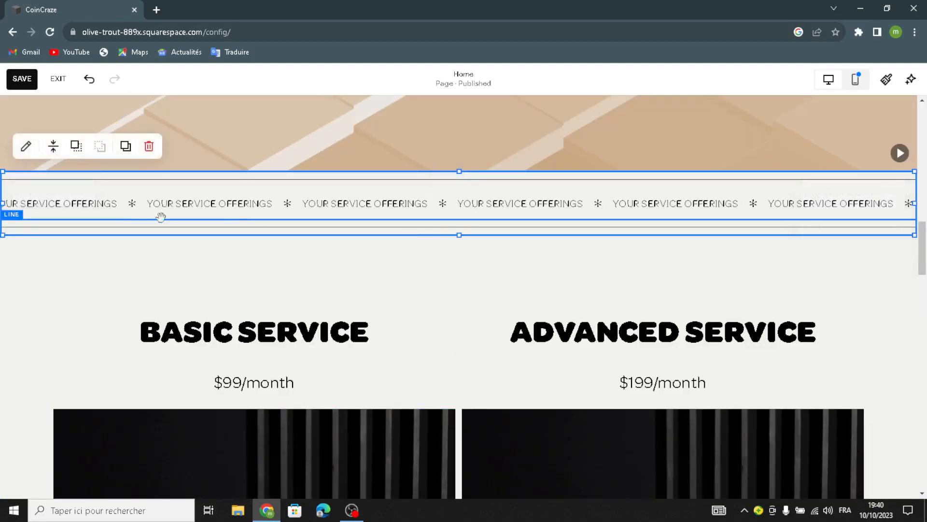
{"action": "left_click", "coordinate": [26, 146]}
{"action": "left_click", "coordinate": [795, 213]}
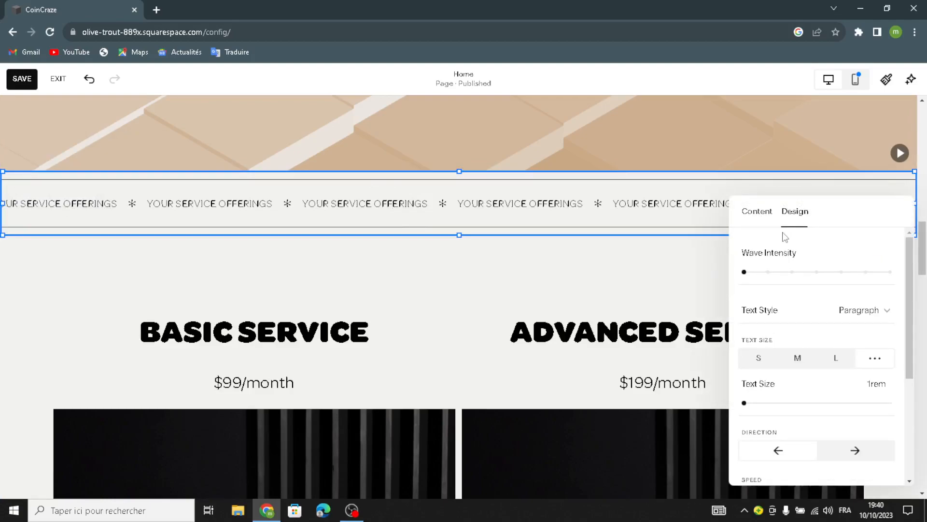
{"action": "left_click", "coordinate": [759, 271]}
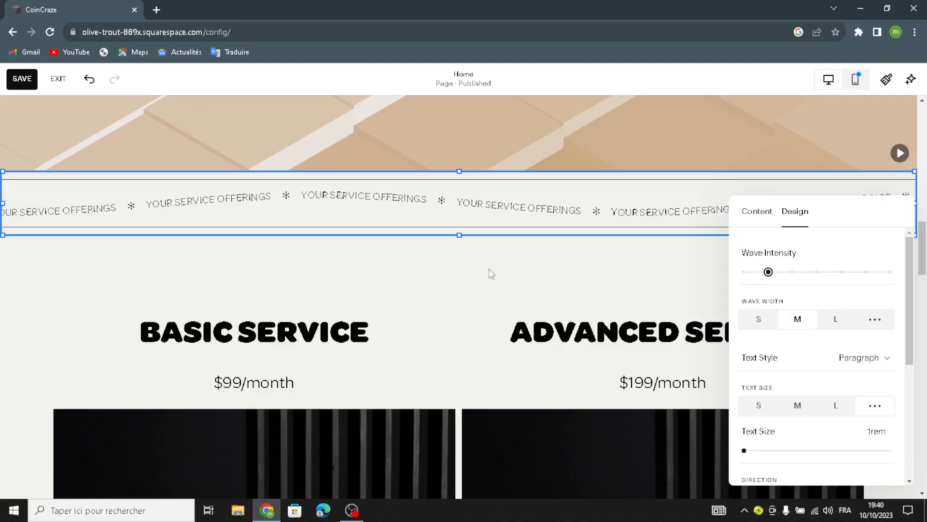
{"action": "left_click", "coordinate": [469, 281]}
- Delete the dark pyramid image beneath the Basic Service heading
{"action": "scroll", "coordinate": [509, 318], "scroll_direction": "down", "scroll_amount": 4}
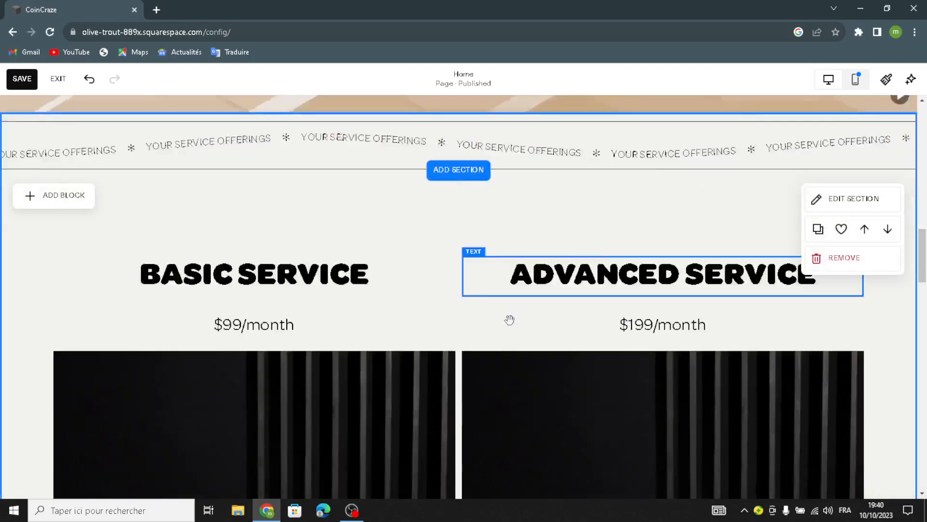
{"action": "scroll", "coordinate": [404, 234], "scroll_direction": "down", "scroll_amount": 4}
{"action": "left_click", "coordinate": [300, 234]}
{"action": "scroll", "coordinate": [234, 199], "scroll_direction": "up", "scroll_amount": 1}
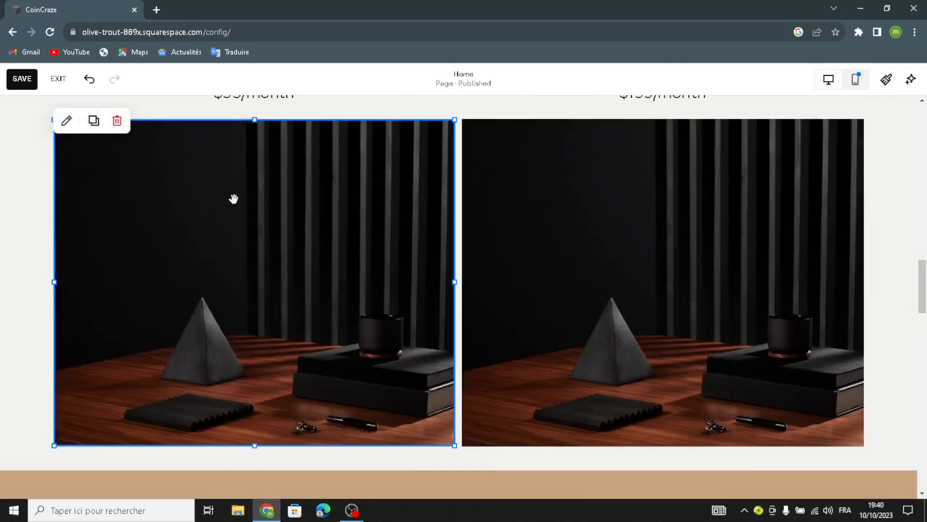
{"action": "left_click", "coordinate": [117, 121]}
- Add an image block to the services section and enlarge it in the empty space beneath the Basic Service price
{"action": "scroll", "coordinate": [115, 161], "scroll_direction": "up", "scroll_amount": 1}
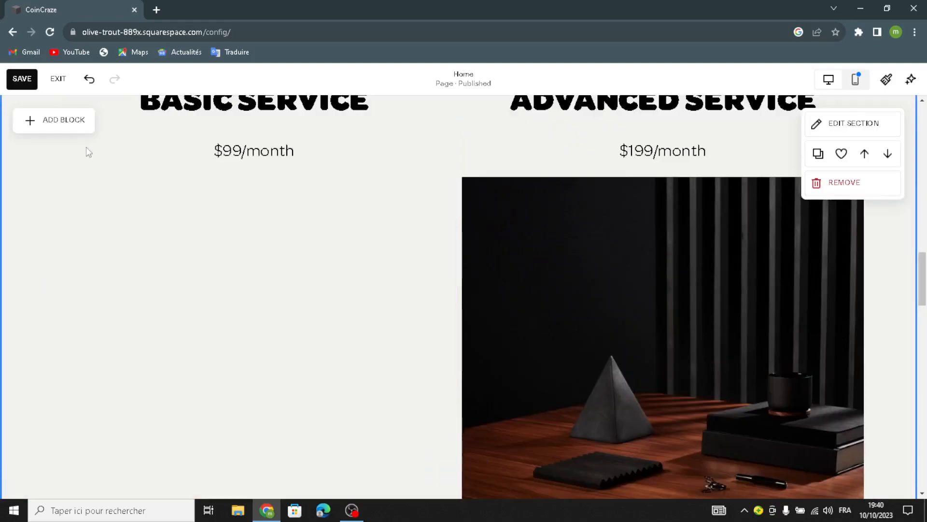
{"action": "left_click", "coordinate": [72, 125]}
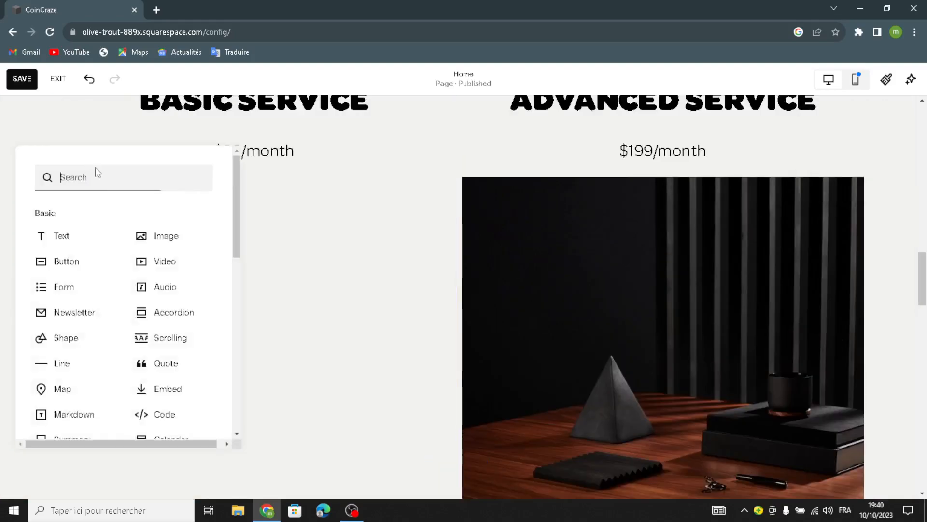
{"action": "left_click", "coordinate": [146, 239]}
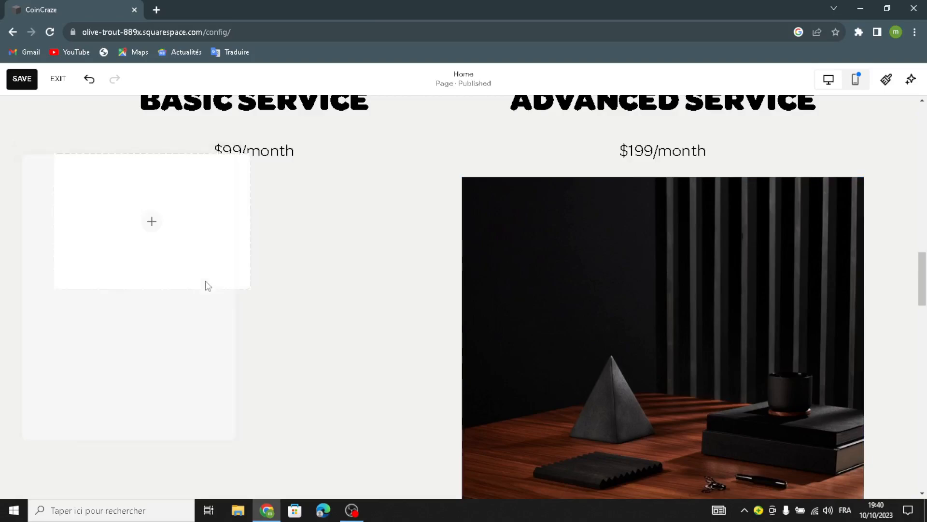
{"action": "left_click_drag", "start_coordinate": [201, 267], "coordinate": [444, 275]}
{"action": "left_click_drag", "start_coordinate": [420, 226], "coordinate": [416, 178]}
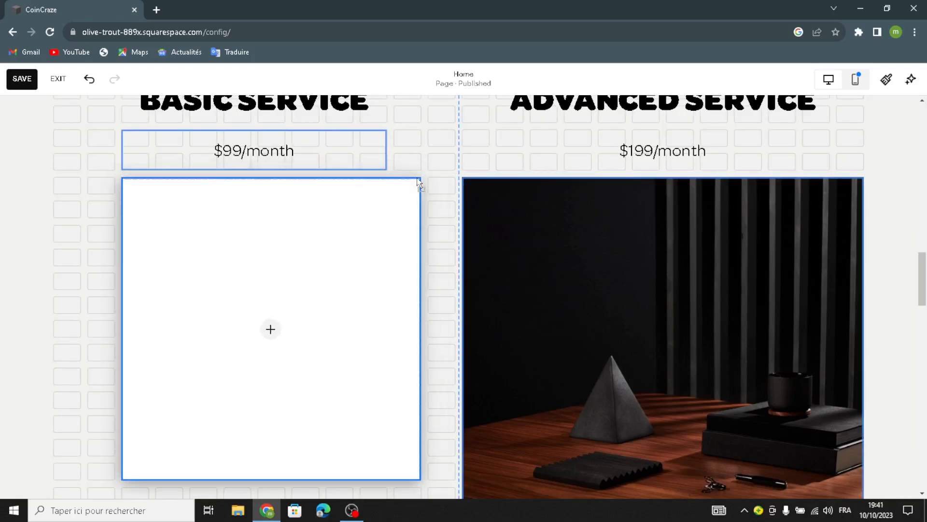
- Stretch the empty image block to match the size and alignment of the neighbouring Advanced Service image
{"action": "left_click_drag", "start_coordinate": [123, 176], "coordinate": [62, 186]}
{"action": "left_click", "coordinate": [57, 180]}
{"action": "scroll", "coordinate": [268, 373], "scroll_direction": "down", "scroll_amount": 1}
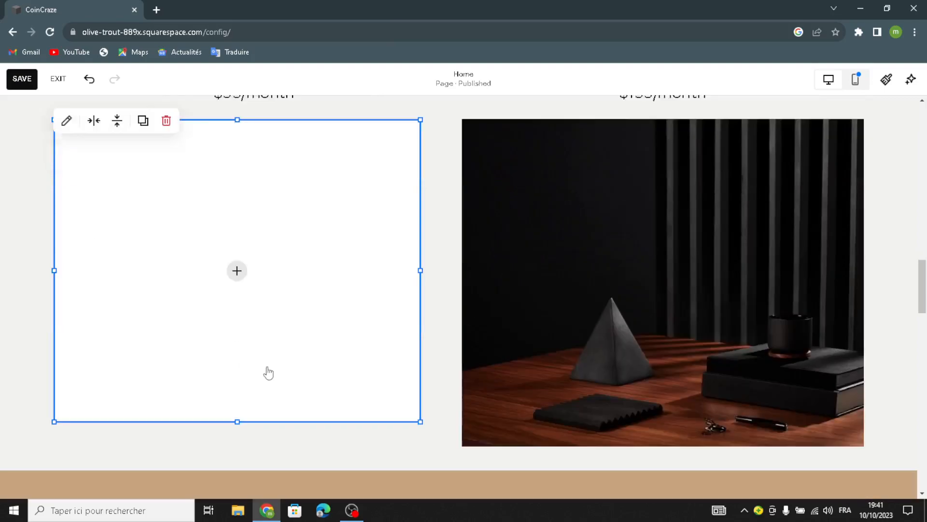
{"action": "left_click_drag", "start_coordinate": [414, 420], "coordinate": [418, 443]}
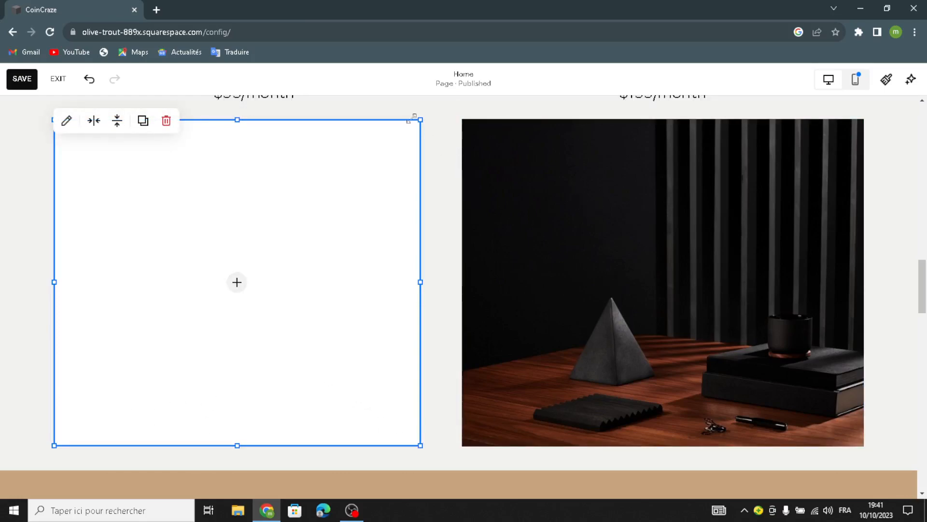
{"action": "left_click_drag", "start_coordinate": [420, 116], "coordinate": [461, 119]}
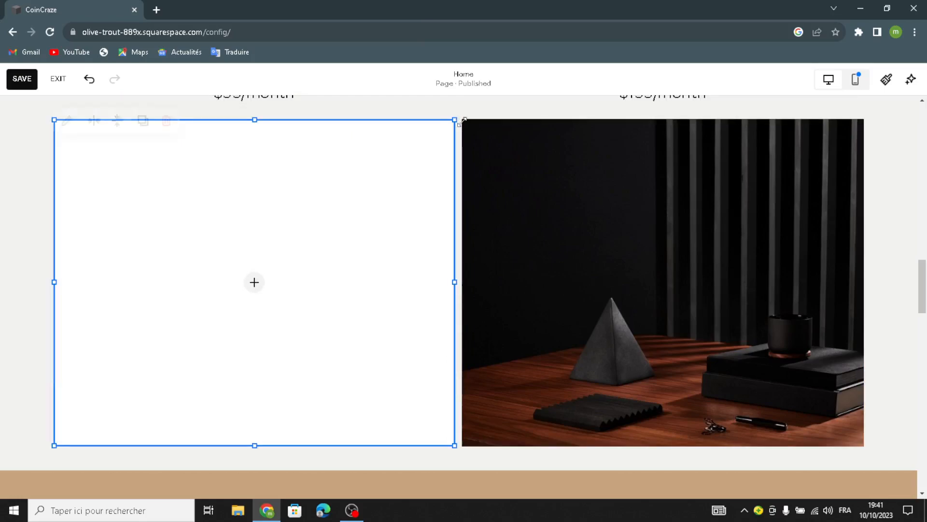
- Search the free stock images for "collectible coins and currency" to fill the Basic Service image block
{"action": "left_click", "coordinate": [254, 285]}
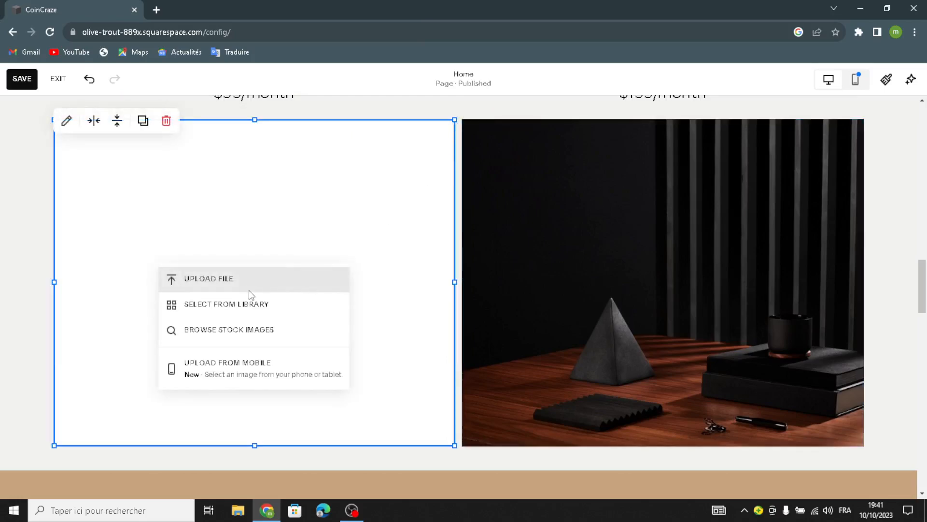
{"action": "left_click", "coordinate": [249, 303]}
{"action": "left_click", "coordinate": [284, 132]}
{"action": "left_click", "coordinate": [266, 158]}
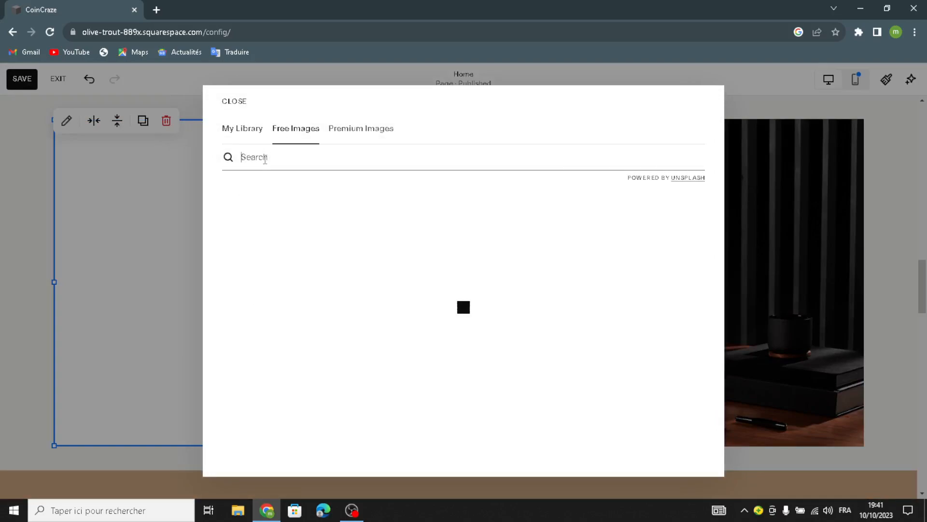
{"action": "type", "text": "colle"}
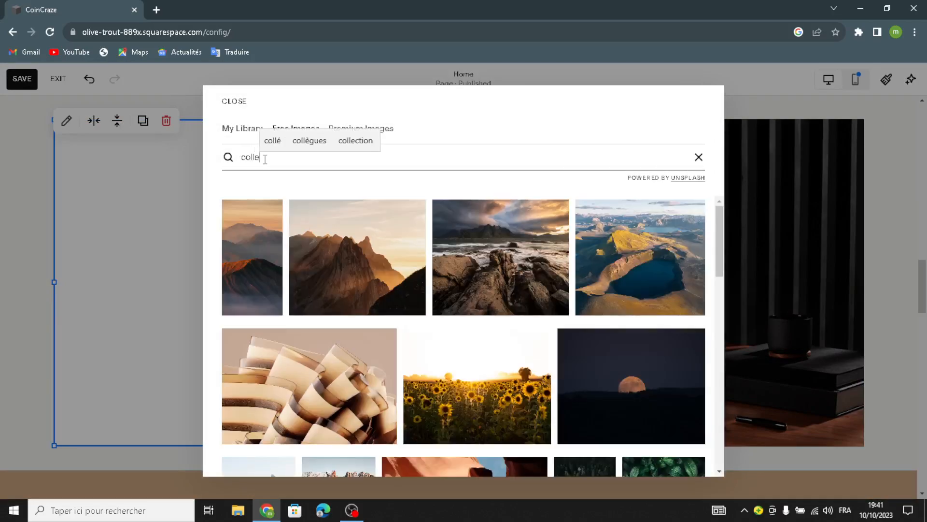
{"action": "type", "text": "ctibl"}
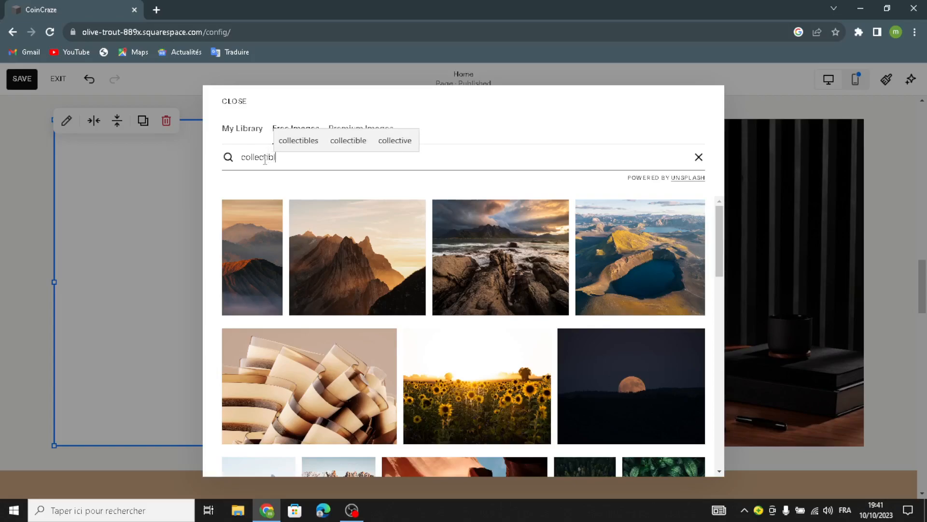
{"action": "type", "text": "e coins"}
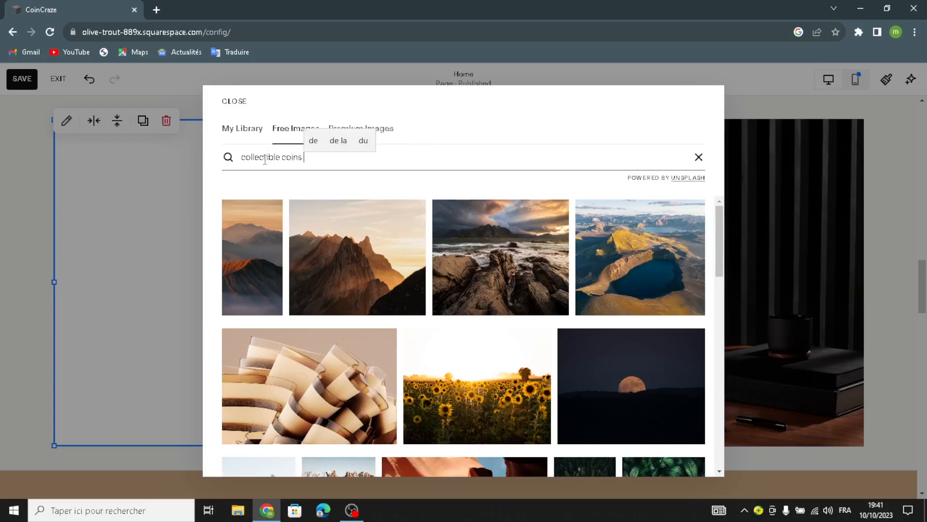
{"action": "type", "text": "d currency"}
{"action": "key", "text": "Return"}
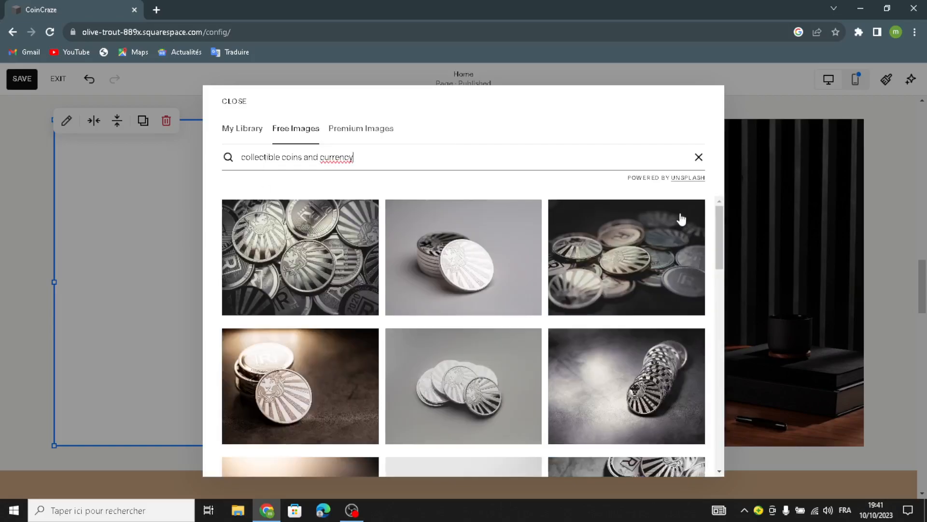
- Add the photo of piled silver lion coins filling the whole frame to the Basic Service image block
{"action": "scroll", "coordinate": [589, 396], "scroll_direction": "down", "scroll_amount": 5}
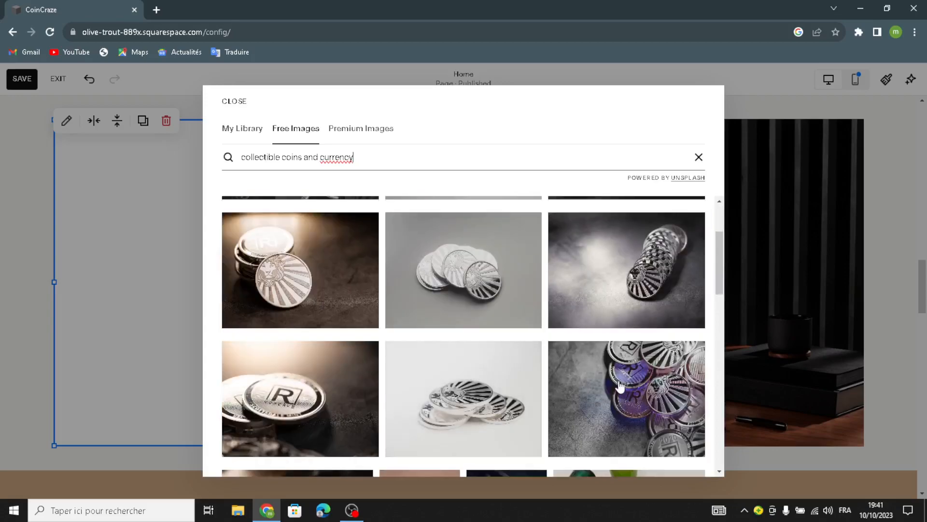
{"action": "scroll", "coordinate": [585, 407], "scroll_direction": "down", "scroll_amount": 3}
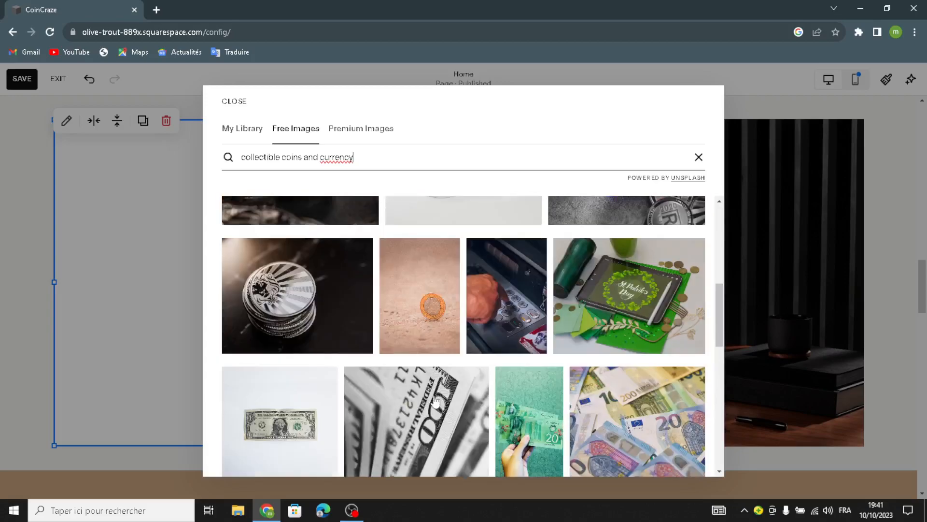
{"action": "scroll", "coordinate": [338, 338], "scroll_direction": "down", "scroll_amount": 3}
{"action": "scroll", "coordinate": [379, 359], "scroll_direction": "down", "scroll_amount": 4}
{"action": "scroll", "coordinate": [380, 360], "scroll_direction": "up", "scroll_amount": 4}
{"action": "scroll", "coordinate": [352, 333], "scroll_direction": "up", "scroll_amount": 3}
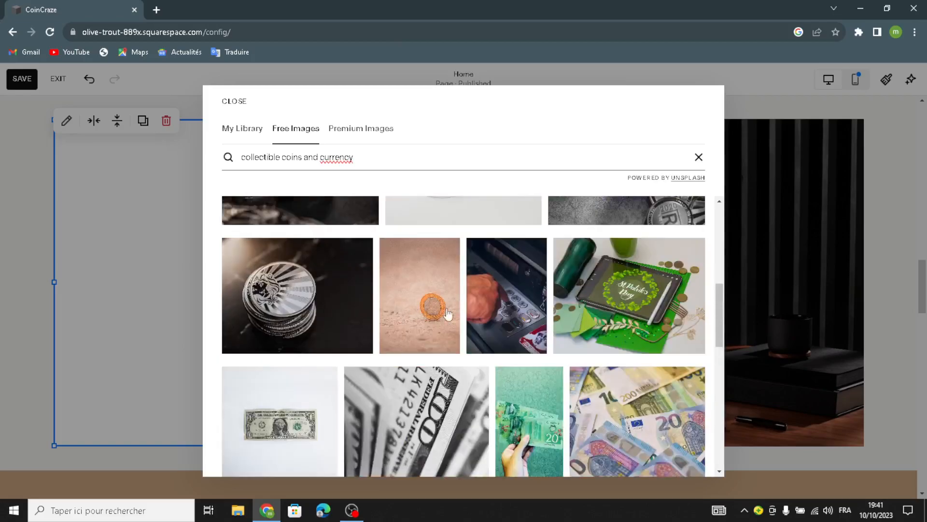
{"action": "scroll", "coordinate": [411, 367], "scroll_direction": "up", "scroll_amount": 4}
{"action": "scroll", "coordinate": [486, 406], "scroll_direction": "up", "scroll_amount": 3}
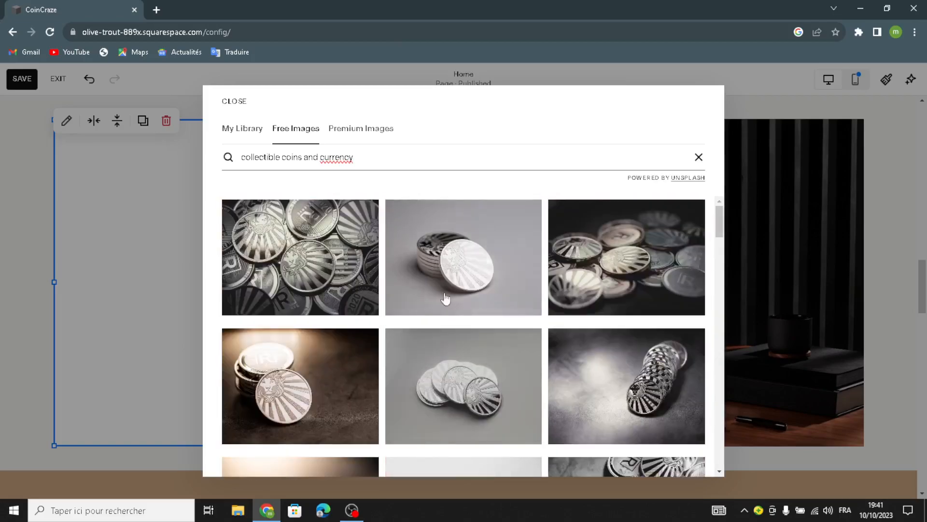
{"action": "left_click", "coordinate": [355, 274]}
{"action": "left_click", "coordinate": [583, 325]}
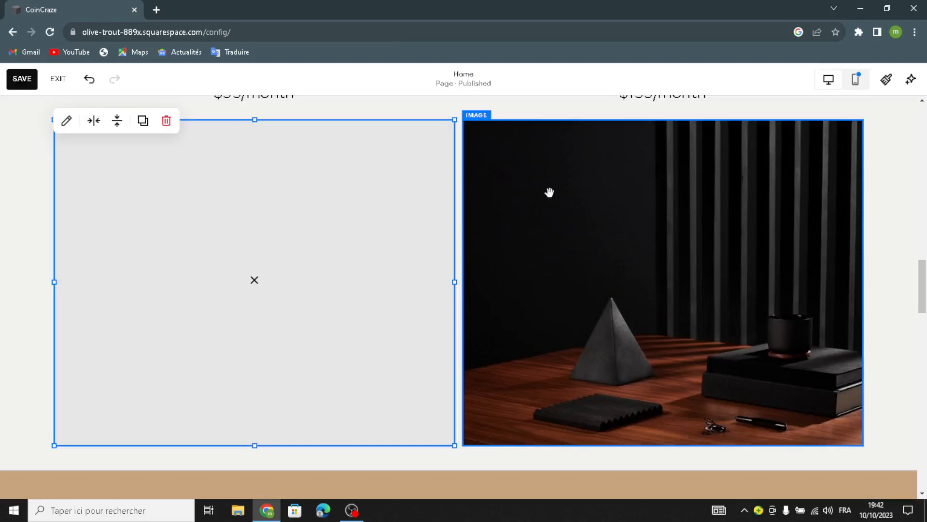
- Delete the dark pyramid image beneath Advanced Service and add a new empty image block to the section
{"action": "left_click", "coordinate": [550, 192]}
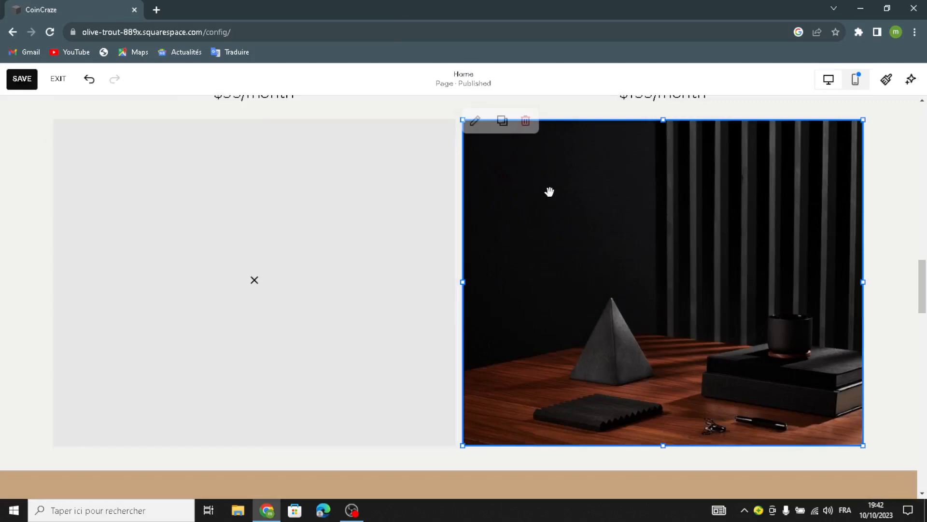
{"action": "left_click", "coordinate": [525, 121]}
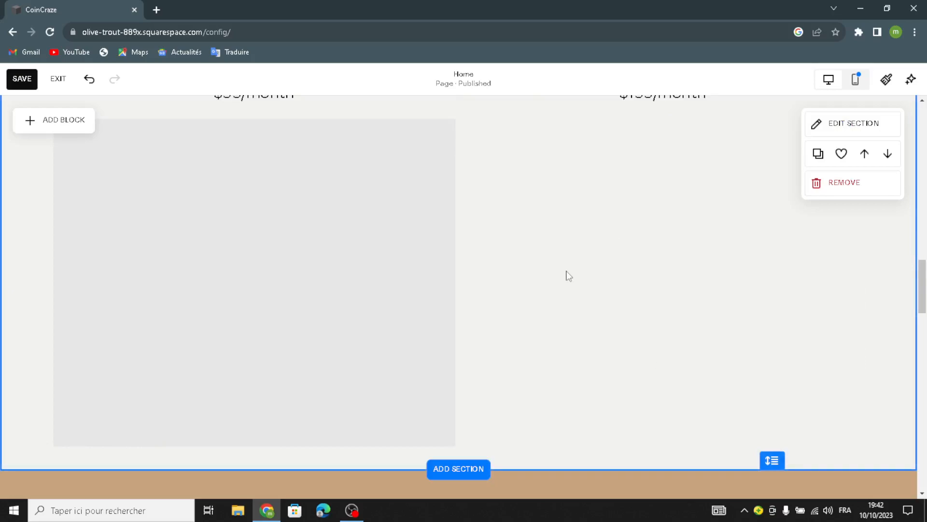
{"action": "scroll", "coordinate": [556, 275], "scroll_direction": "up", "scroll_amount": 3}
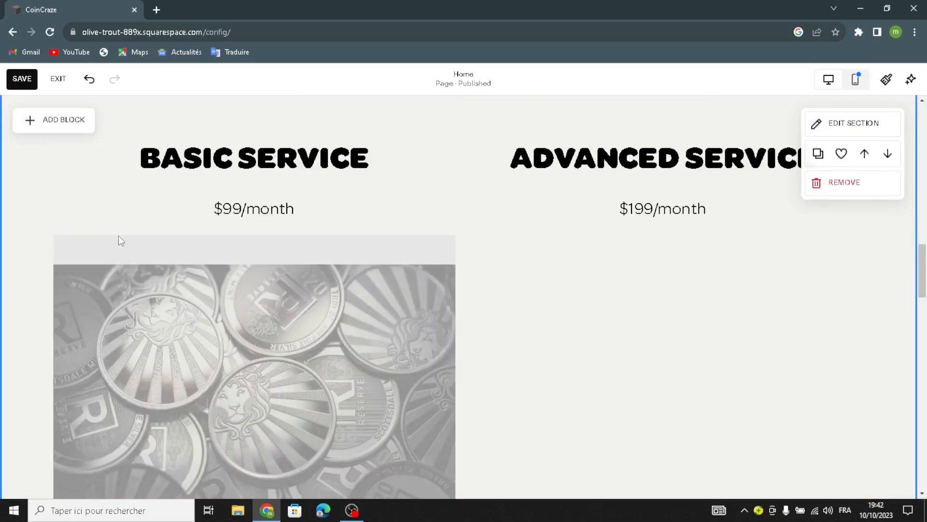
{"action": "left_click", "coordinate": [176, 242]}
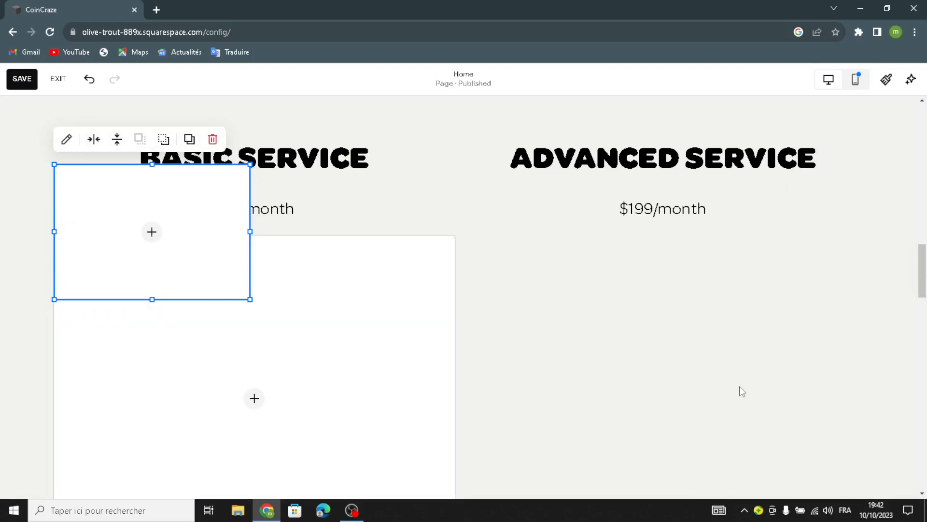
- Move the empty image block beneath Advanced Service and stretch it to match the size and alignment of the neighbouring Basic Service image
{"action": "left_click_drag", "start_coordinate": [258, 261], "coordinate": [743, 374]}
{"action": "left_click_drag", "start_coordinate": [628, 337], "coordinate": [526, 327]}
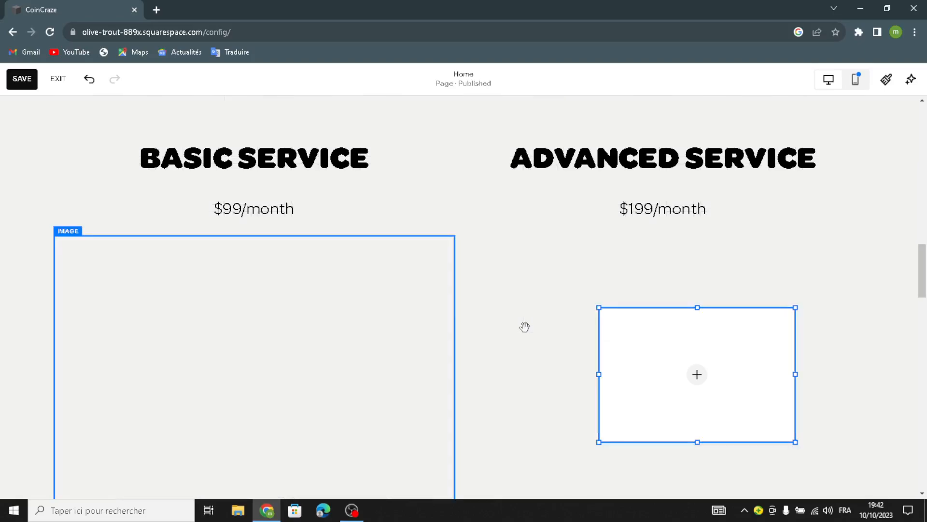
{"action": "scroll", "coordinate": [518, 346], "scroll_direction": "down", "scroll_amount": 1}
{"action": "left_click_drag", "start_coordinate": [599, 250], "coordinate": [468, 184]}
{"action": "left_click_drag", "start_coordinate": [462, 383], "coordinate": [464, 457]}
{"action": "left_click_drag", "start_coordinate": [647, 453], "coordinate": [649, 454]}
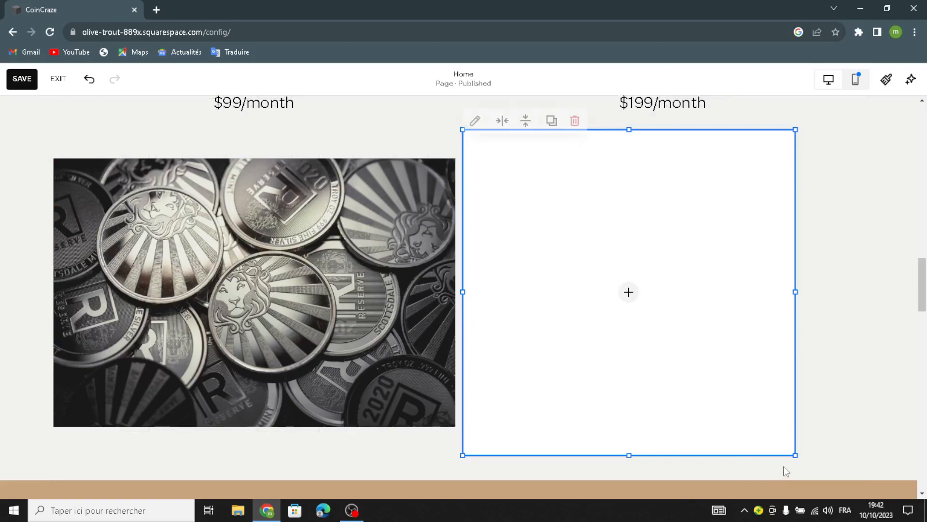
{"action": "left_click_drag", "start_coordinate": [793, 453], "coordinate": [860, 447]}
- Search the free stock images for "collectible coins and currency" to fill the Advanced Service image block
{"action": "left_click", "coordinate": [670, 291]}
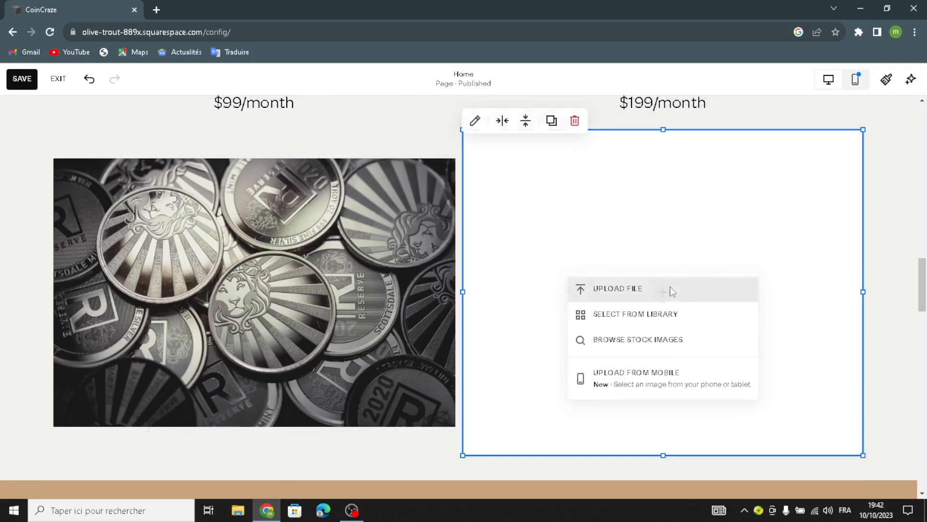
{"action": "left_click", "coordinate": [607, 324]}
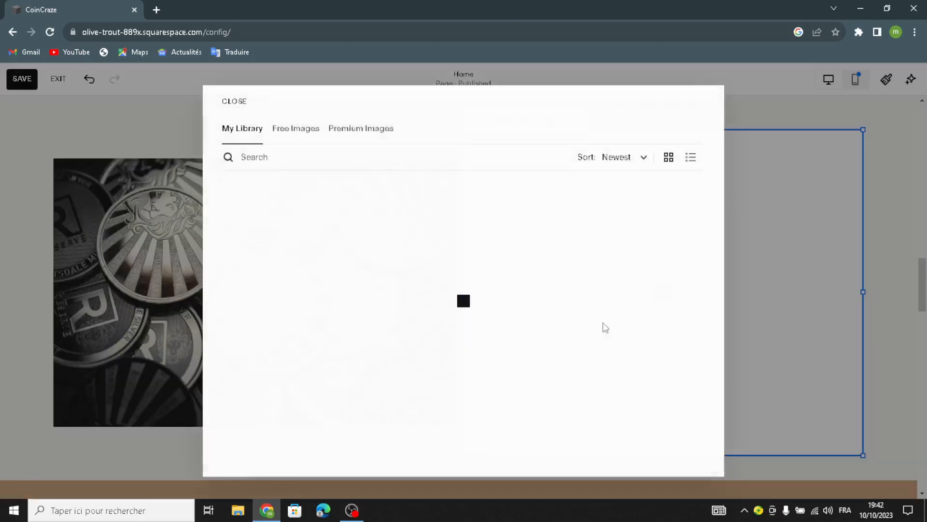
{"action": "left_click", "coordinate": [304, 128]}
{"action": "type", "text": "c"}
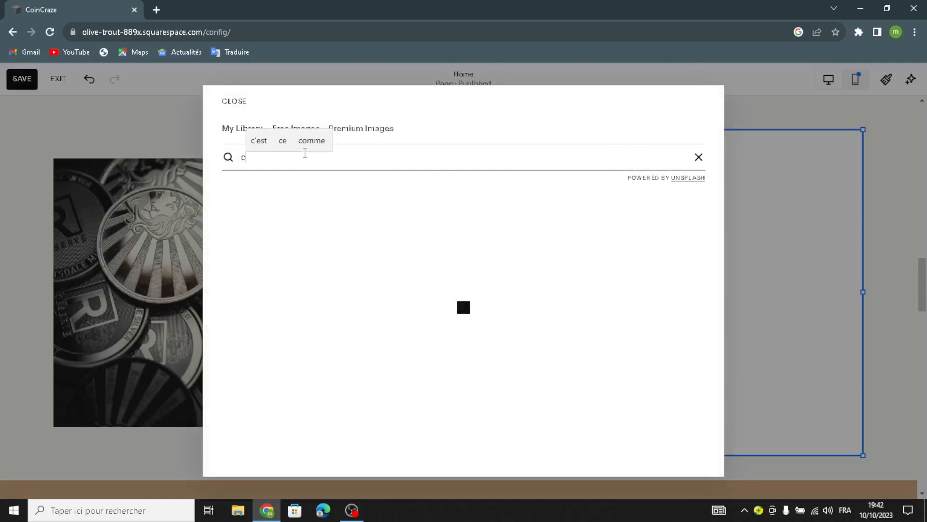
{"action": "type", "text": "ollectible coins and currency"}
{"action": "key", "text": "Return"}
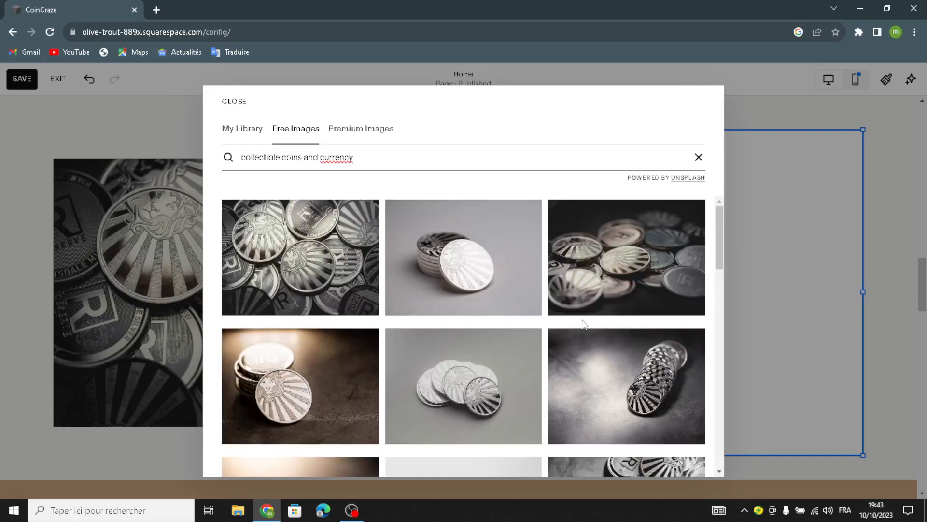
- Add the warm-toned photo of stacked coins with one lion coin leaning in front to the Advanced Service image block
{"action": "left_click", "coordinate": [302, 361]}
{"action": "left_click", "coordinate": [532, 322]}
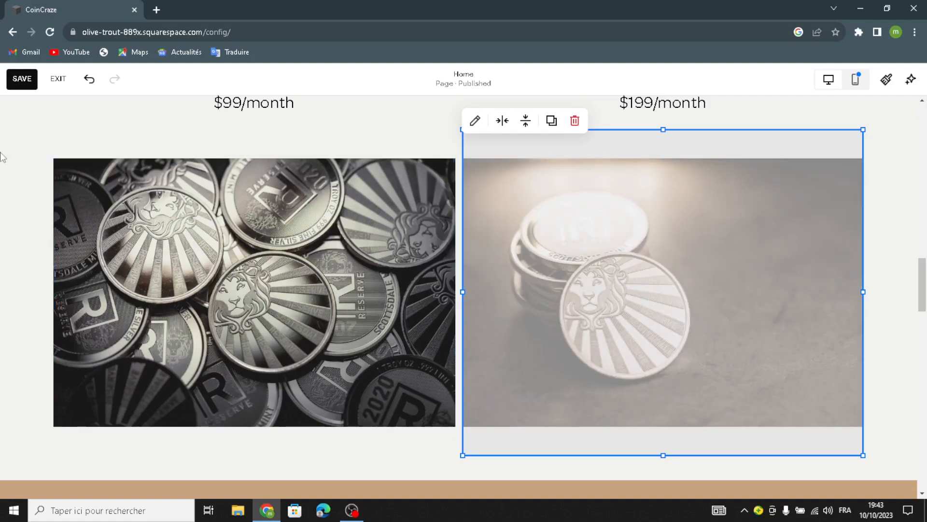
{"action": "left_click", "coordinate": [41, 170]}
- Move the Advanced Service and Basic Service headings up to the same row just beneath the scrolling service offerings banner
{"action": "scroll", "coordinate": [284, 247], "scroll_direction": "up", "scroll_amount": 3}
{"action": "scroll", "coordinate": [396, 218], "scroll_direction": "up", "scroll_amount": 2}
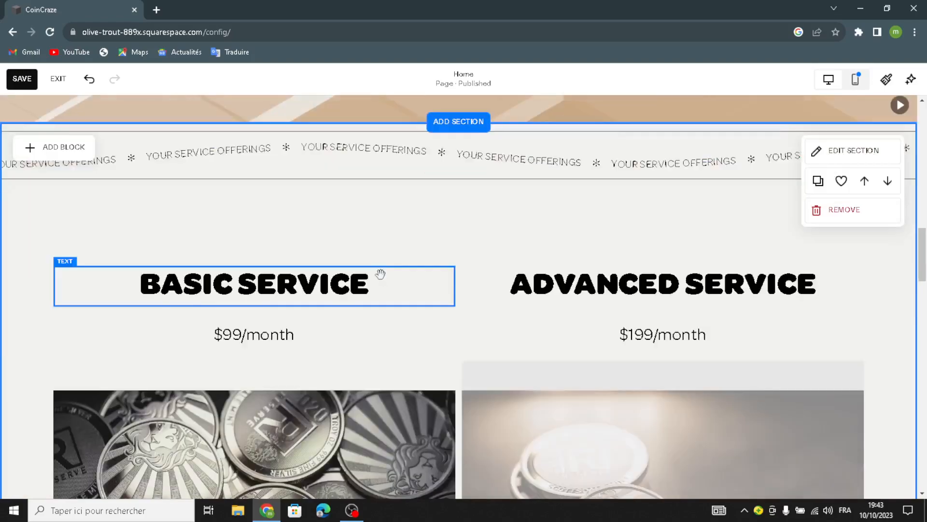
{"action": "left_click_drag", "start_coordinate": [611, 205], "coordinate": [492, 190]}
{"action": "left_click_drag", "start_coordinate": [354, 240], "coordinate": [349, 176]}
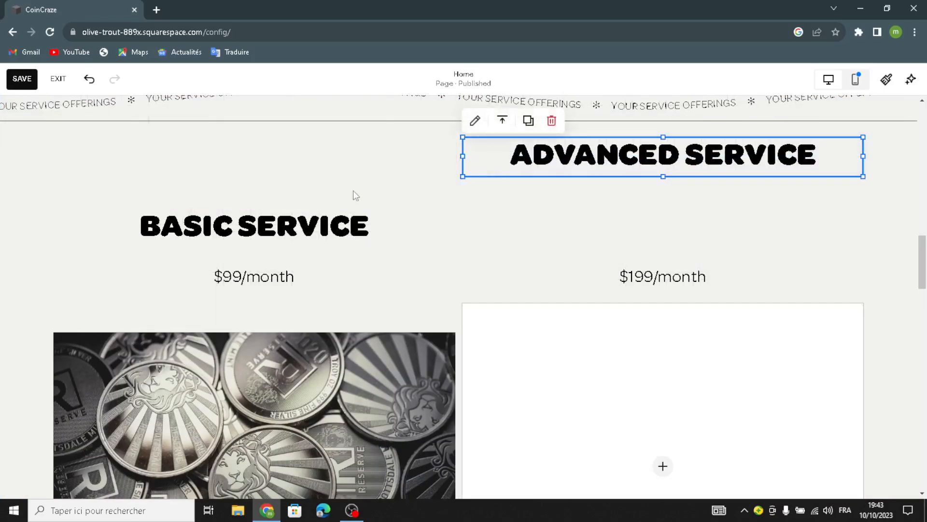
{"action": "left_click", "coordinate": [353, 186]}
{"action": "left_click_drag", "start_coordinate": [346, 212], "coordinate": [346, 142]}
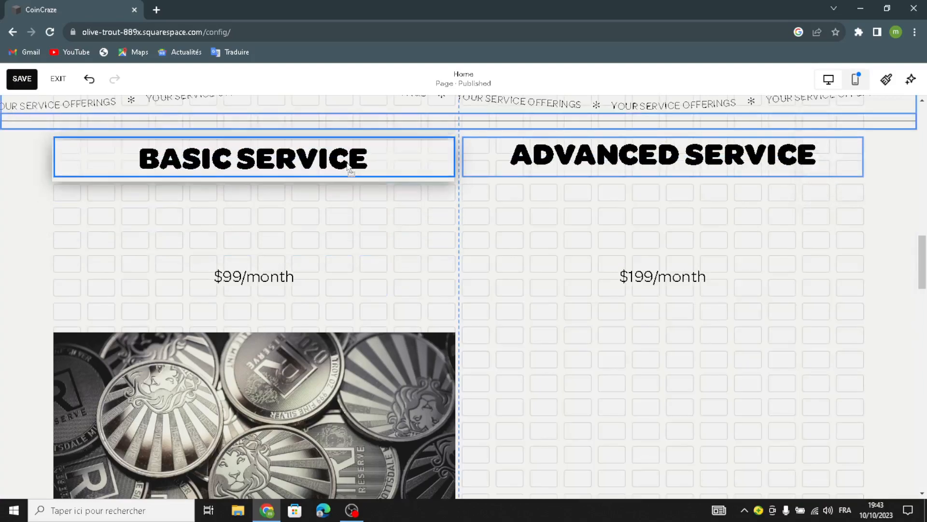
- Move both monthly prices up beneath their service headings and raise the two coin images to one aligned row below them
{"action": "left_click_drag", "start_coordinate": [291, 283], "coordinate": [292, 220]}
{"action": "left_click_drag", "start_coordinate": [624, 261], "coordinate": [627, 207]}
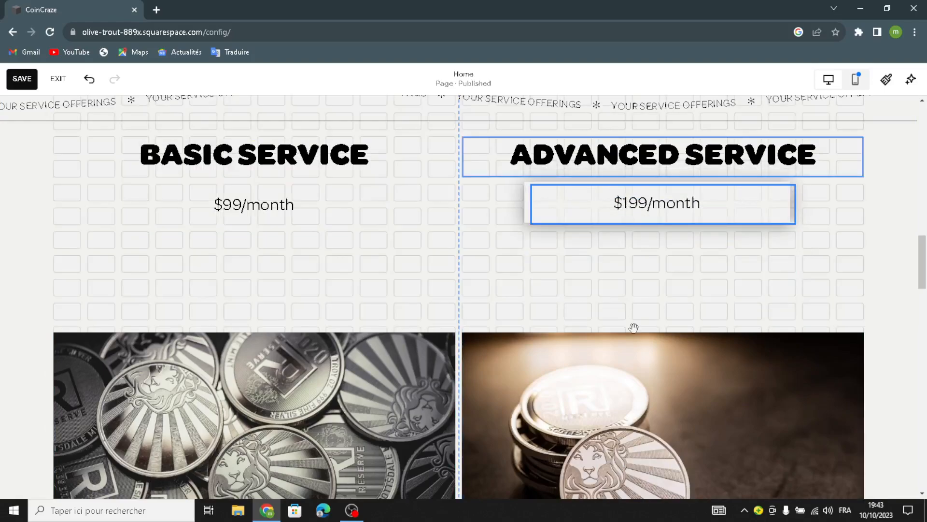
{"action": "left_click_drag", "start_coordinate": [635, 363], "coordinate": [642, 293]}
{"action": "left_click_drag", "start_coordinate": [315, 410], "coordinate": [320, 345]}
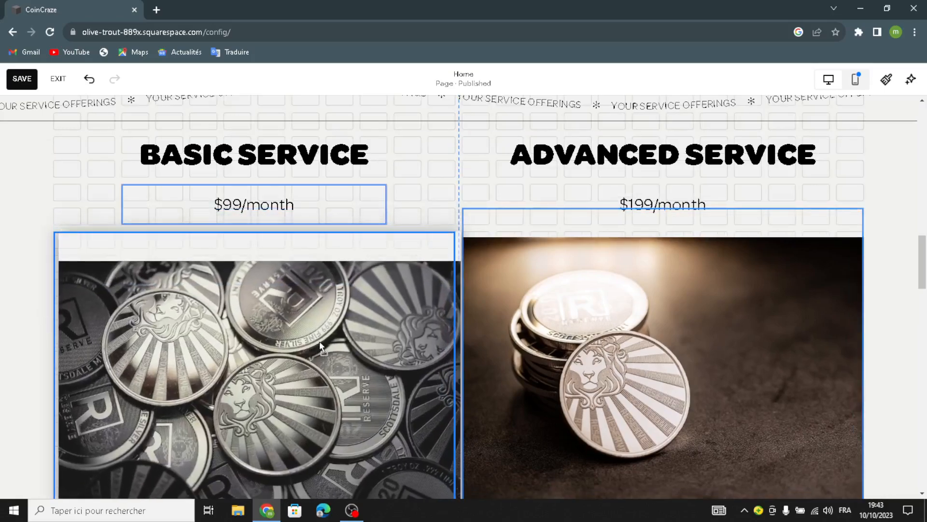
{"action": "left_click_drag", "start_coordinate": [666, 288], "coordinate": [647, 284]}
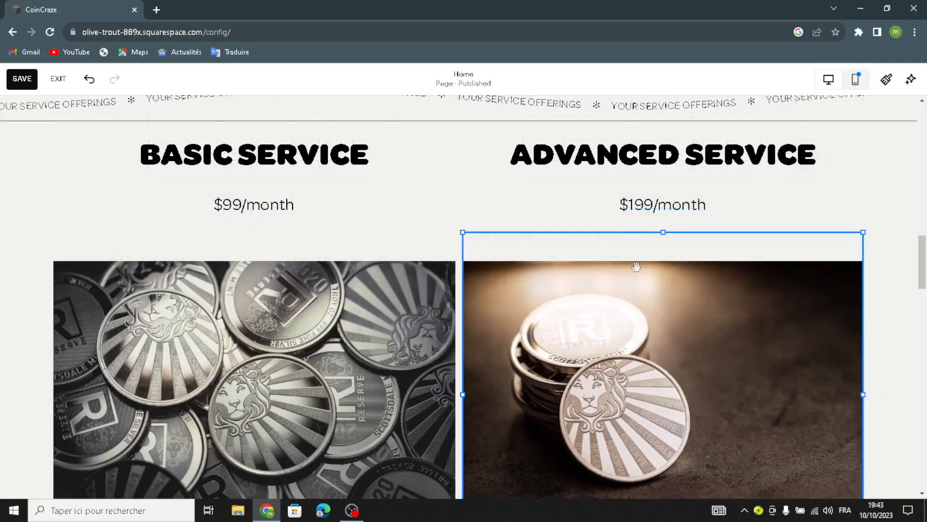
- Apply the tan background art with overlapping translucent diagonal shapes to the services section
{"action": "left_click", "coordinate": [430, 208]}
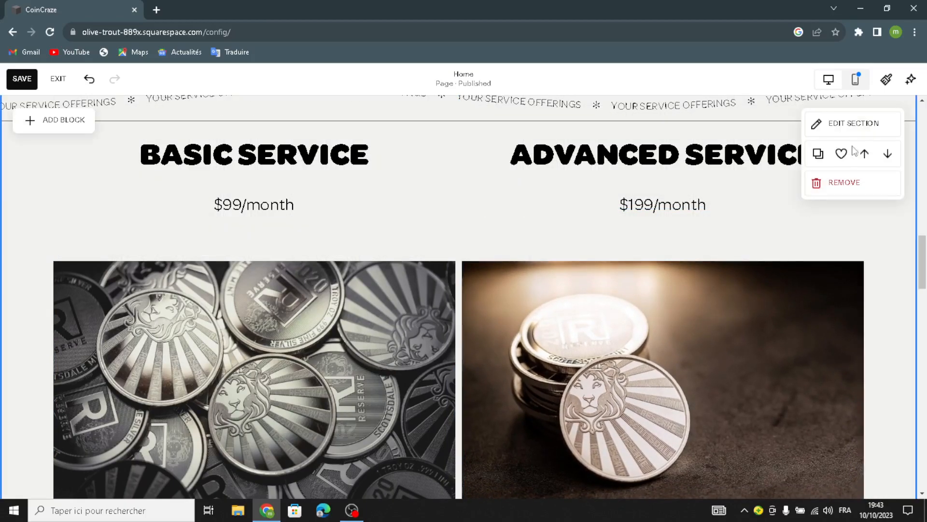
{"action": "left_click", "coordinate": [844, 128]}
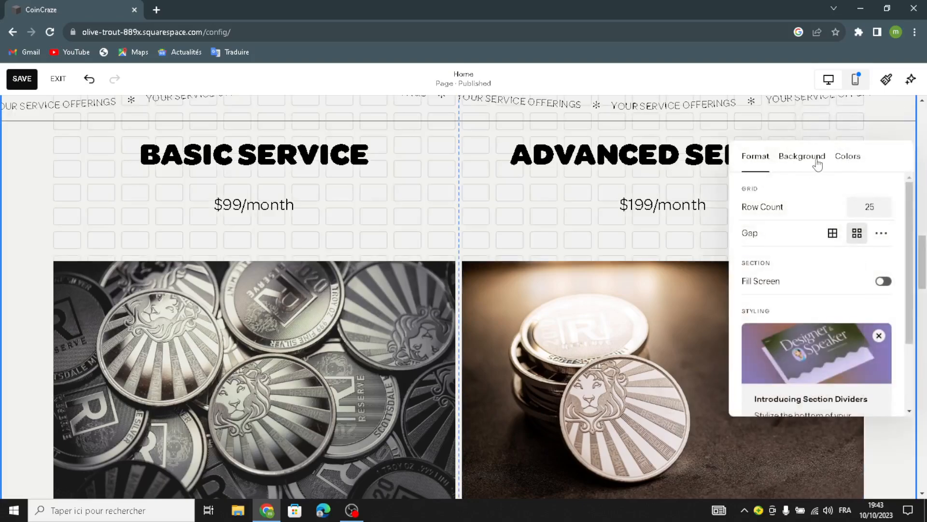
{"action": "left_click", "coordinate": [816, 164]}
{"action": "left_click_drag", "start_coordinate": [749, 198], "coordinate": [878, 203]}
{"action": "left_click", "coordinate": [885, 205]}
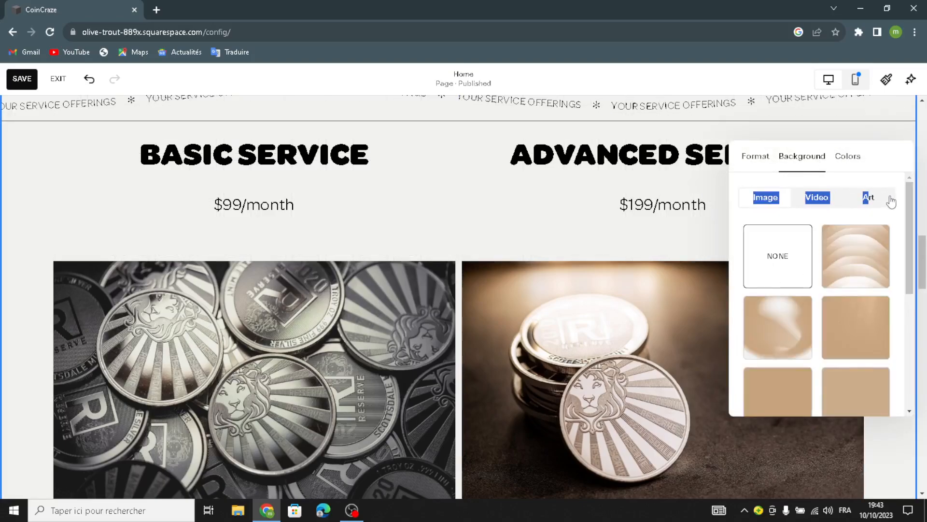
{"action": "scroll", "coordinate": [837, 316], "scroll_direction": "down", "scroll_amount": 3}
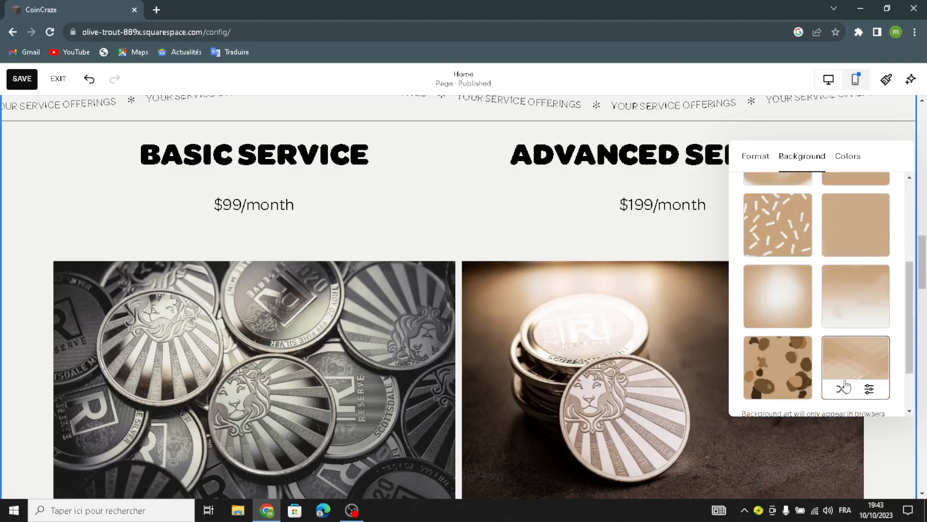
{"action": "left_click", "coordinate": [845, 382]}
- Give the Follow Us On Social section the tan background art with overlapping translucent diagonal shapes
{"action": "scroll", "coordinate": [297, 290], "scroll_direction": "down", "scroll_amount": 15}
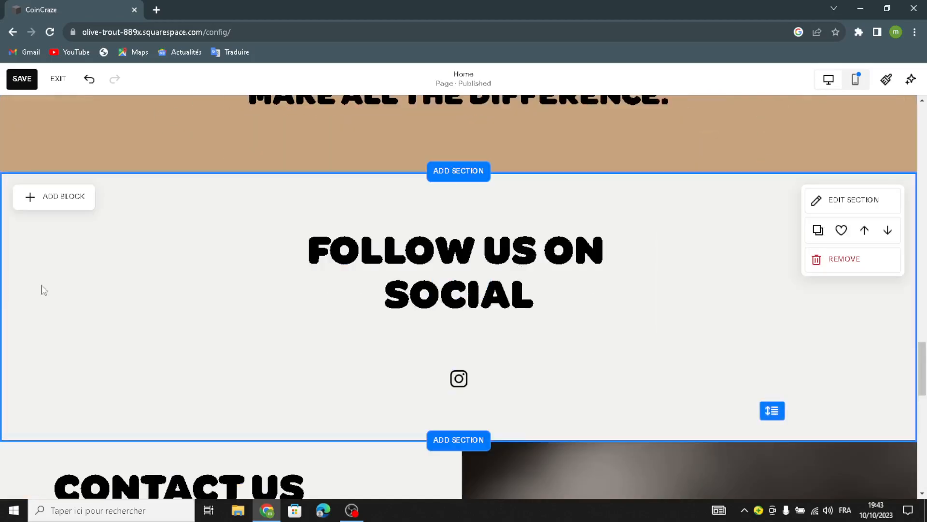
{"action": "left_click", "coordinate": [816, 201]}
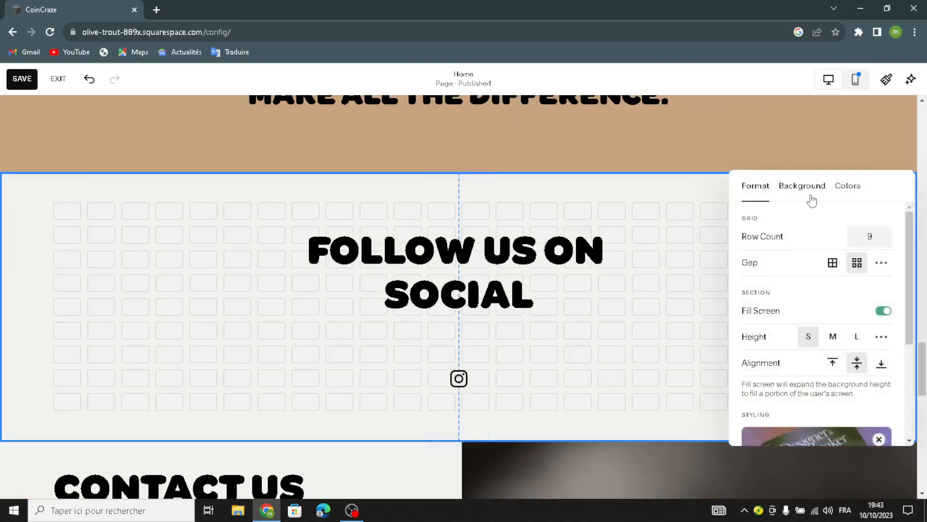
{"action": "left_click", "coordinate": [811, 194]}
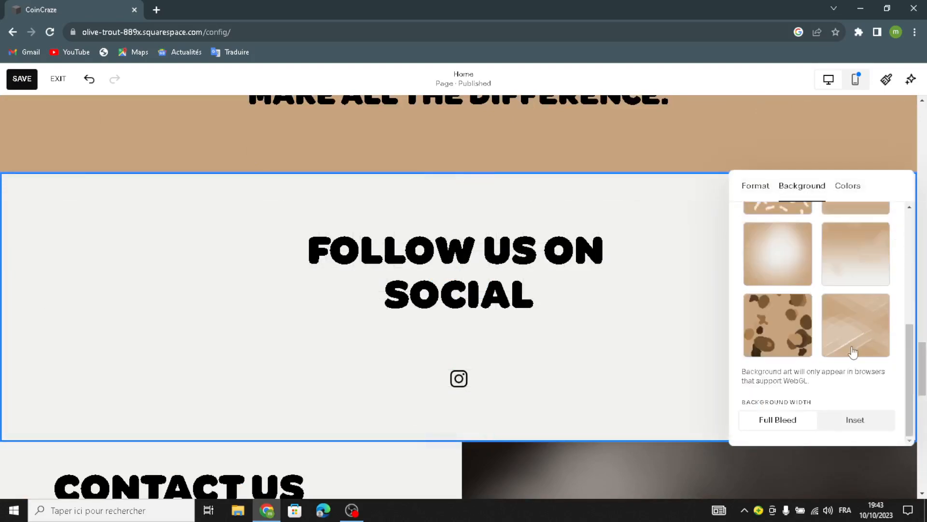
{"action": "left_click", "coordinate": [853, 353]}
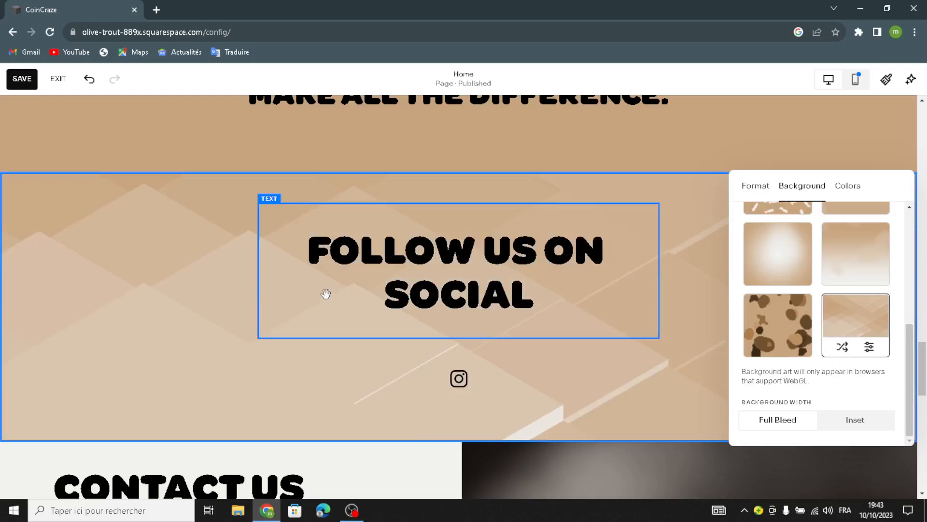
{"action": "left_click", "coordinate": [304, 309]}
- Delete the green vase image beside the Contact Us form
{"action": "scroll", "coordinate": [303, 309], "scroll_direction": "down", "scroll_amount": 2}
{"action": "scroll", "coordinate": [472, 338], "scroll_direction": "down", "scroll_amount": 7}
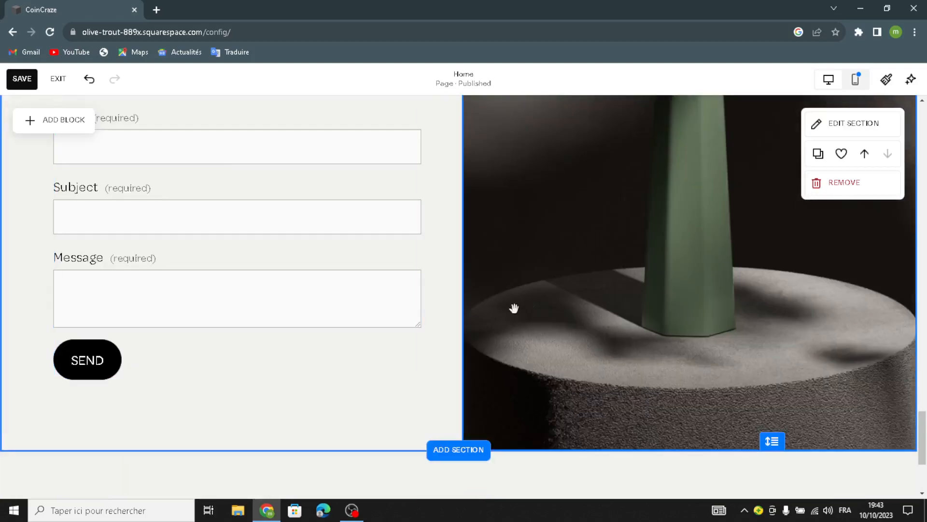
{"action": "scroll", "coordinate": [513, 310], "scroll_direction": "up", "scroll_amount": 3}
{"action": "left_click", "coordinate": [503, 144]}
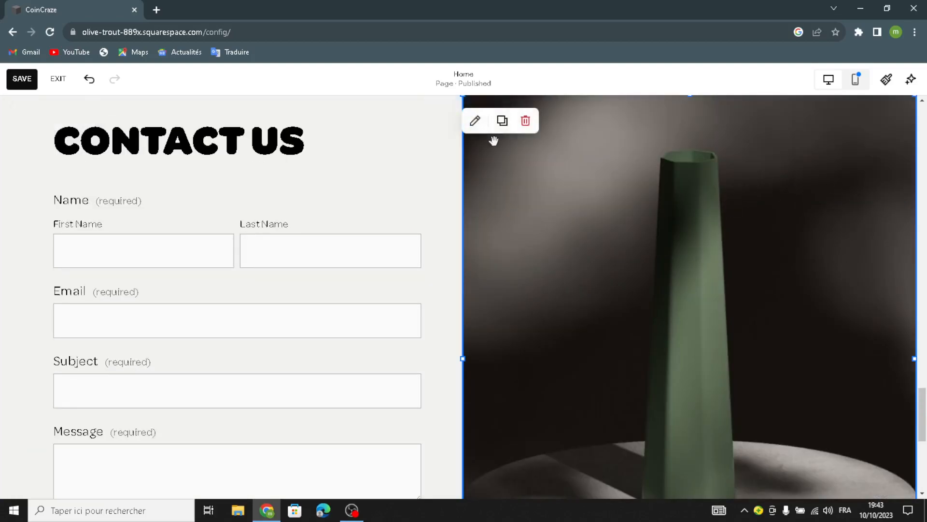
{"action": "key", "text": "Delete"}
- Add a map block to the Contact Us section and place it in the empty space beside the form
{"action": "scroll", "coordinate": [544, 282], "scroll_direction": "up", "scroll_amount": 4}
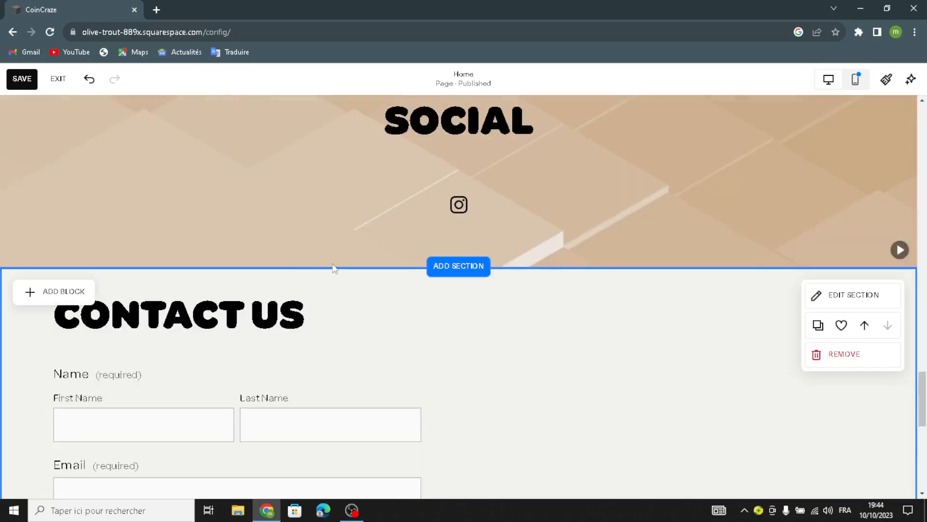
{"action": "left_click", "coordinate": [57, 291]}
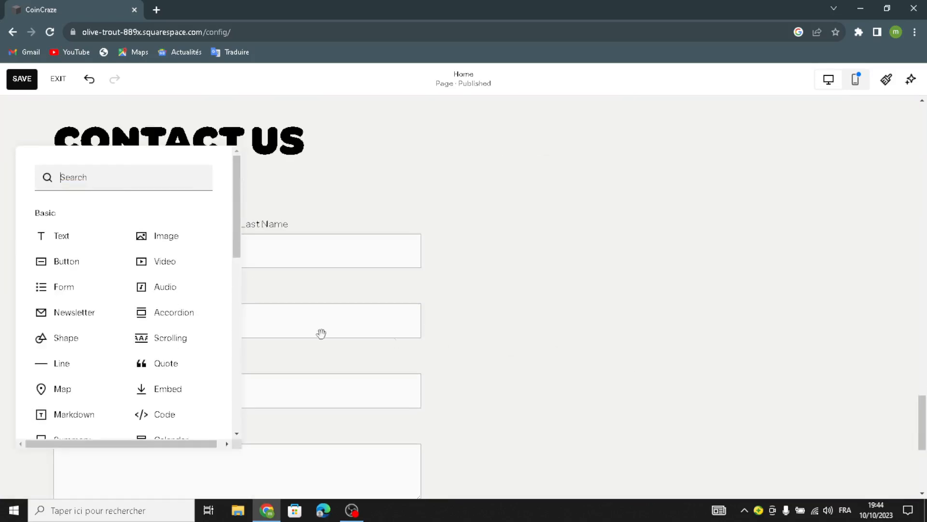
{"action": "left_click", "coordinate": [68, 390]}
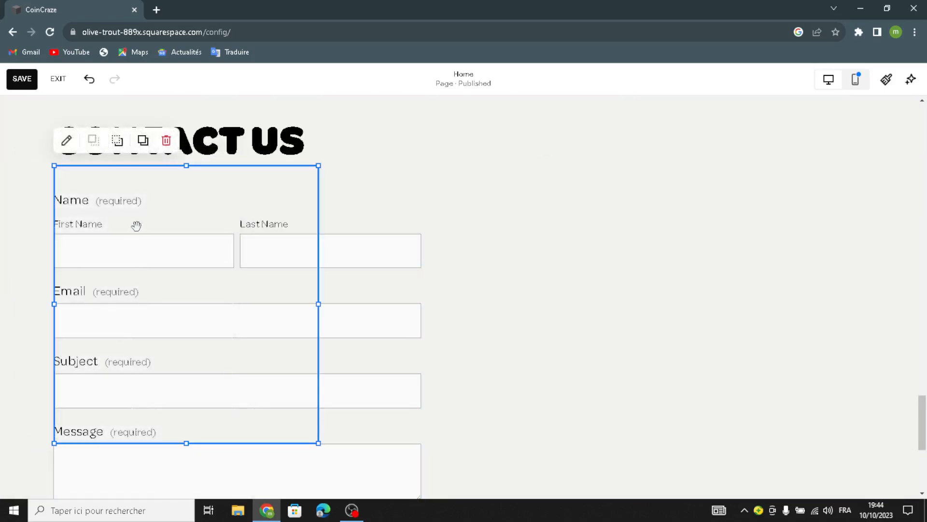
{"action": "left_click_drag", "start_coordinate": [223, 216], "coordinate": [708, 213]}
- Stretch the map block to fill the empty space beside the contact form, from the Contact Us heading down to the Send button
{"action": "scroll", "coordinate": [602, 371], "scroll_direction": "down", "scroll_amount": 2}
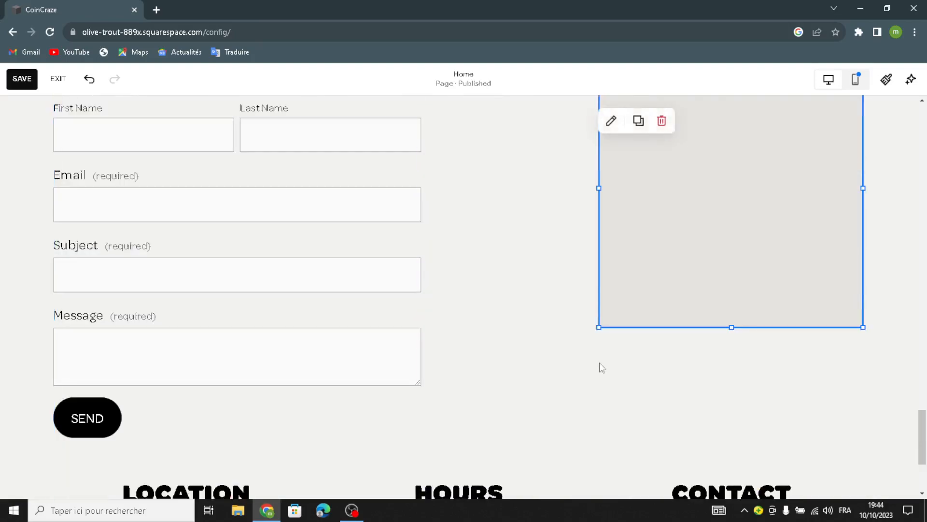
{"action": "left_click_drag", "start_coordinate": [595, 334], "coordinate": [463, 446]}
{"action": "scroll", "coordinate": [821, 306], "scroll_direction": "up", "scroll_amount": 2}
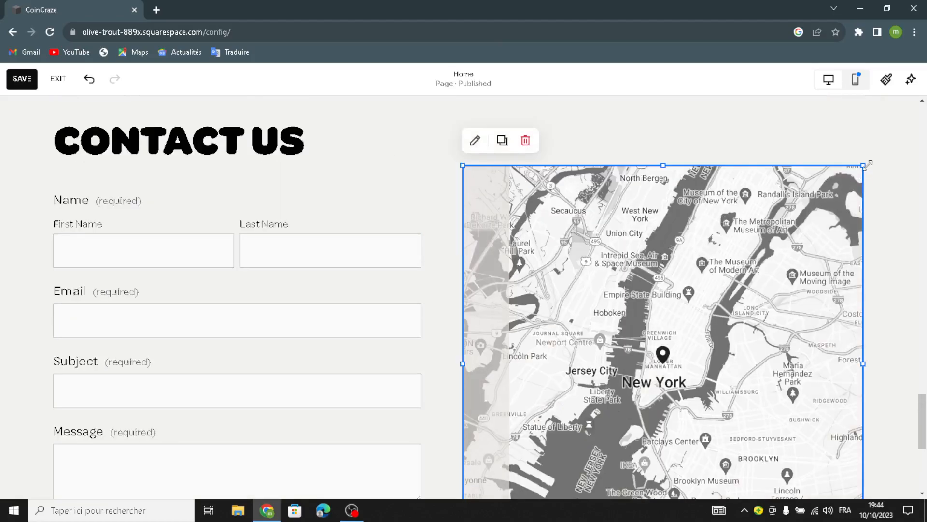
{"action": "scroll", "coordinate": [483, 290], "scroll_direction": "up", "scroll_amount": 4}
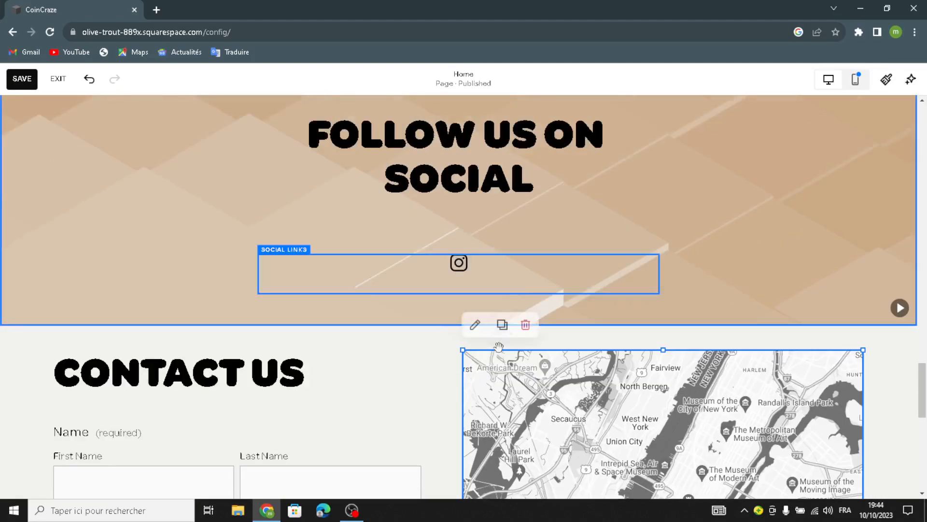
- Review the map block's business and address fields and set its map style to Dark
{"action": "scroll", "coordinate": [496, 299], "scroll_direction": "down", "scroll_amount": 2}
{"action": "left_click", "coordinate": [482, 218]}
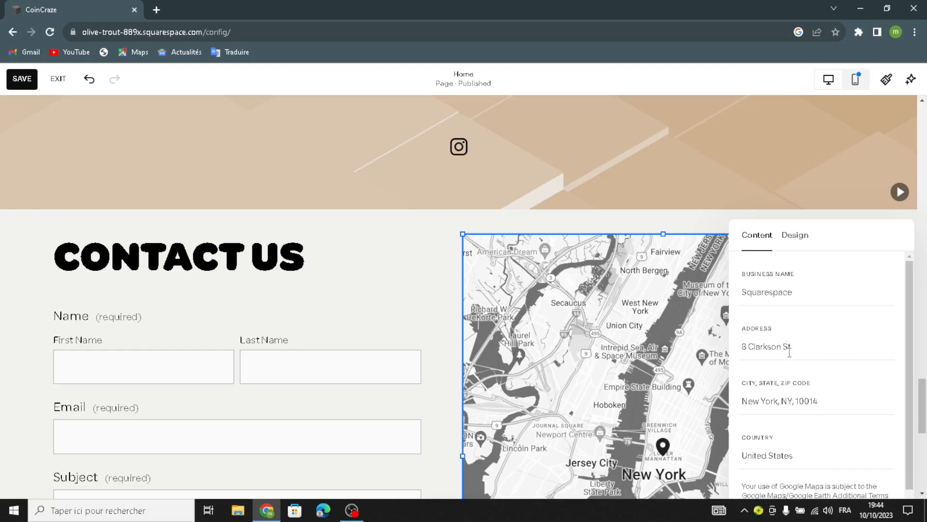
{"action": "scroll", "coordinate": [761, 416], "scroll_direction": "down", "scroll_amount": 1}
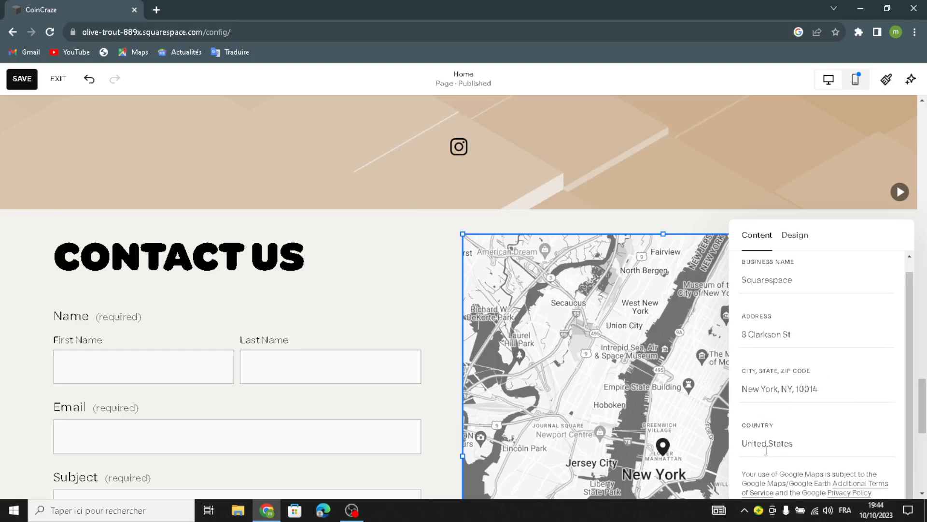
{"action": "scroll", "coordinate": [799, 423], "scroll_direction": "up", "scroll_amount": 1}
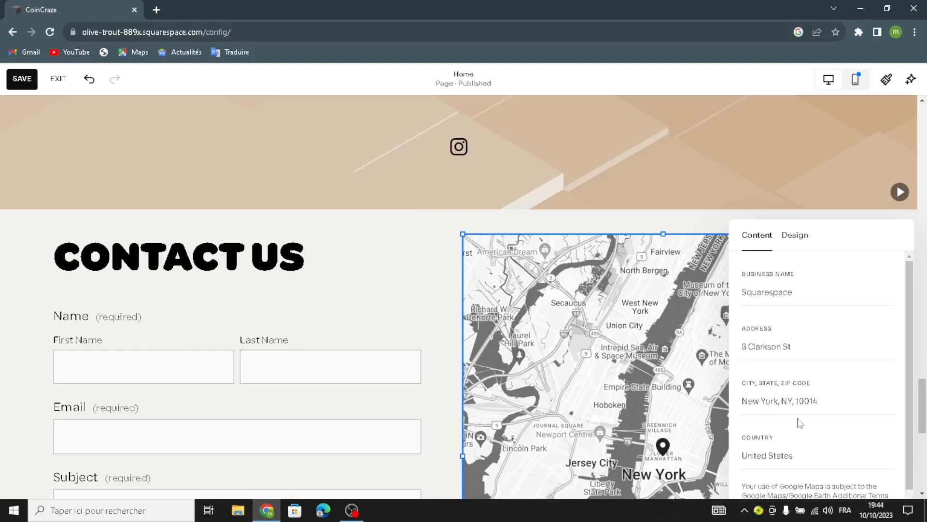
{"action": "left_click", "coordinate": [801, 241]}
{"action": "left_click", "coordinate": [810, 305]}
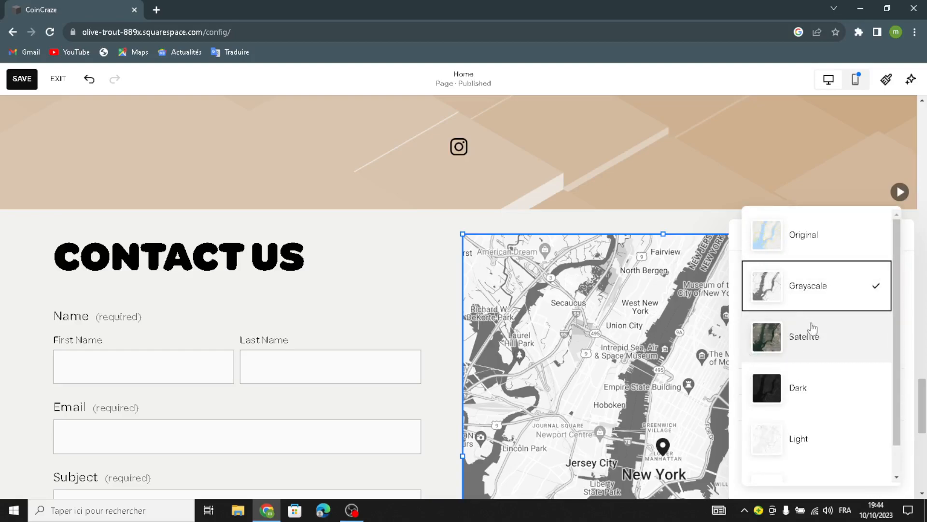
{"action": "left_click", "coordinate": [804, 354]}
{"action": "left_click", "coordinate": [823, 296]}
{"action": "left_click", "coordinate": [816, 355]}
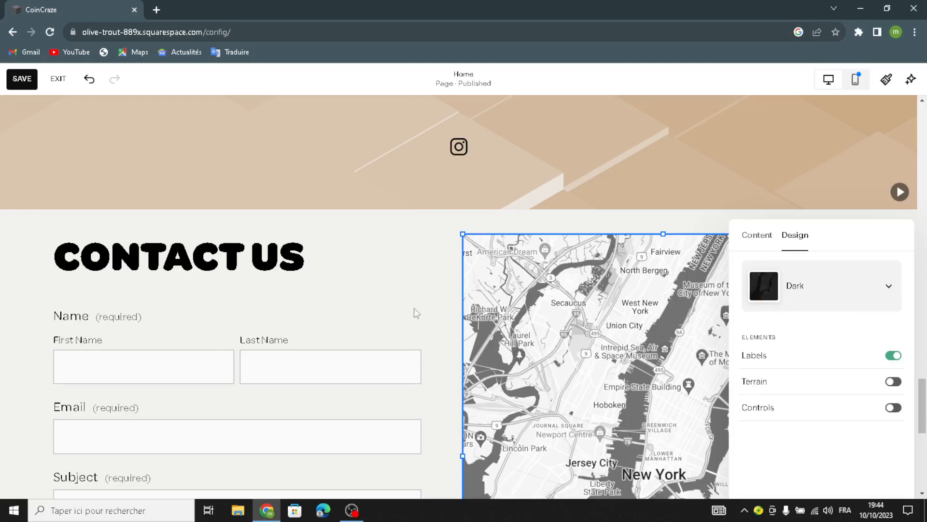
{"action": "left_click", "coordinate": [666, 322]}
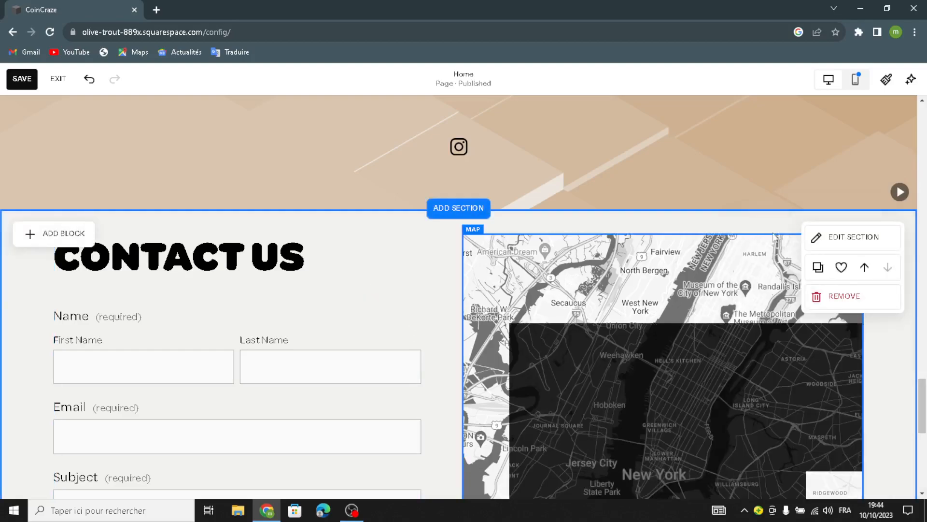
- Give the Contact Us section the beige geometric art background with diagonal light lines, matching the social section above it
{"action": "left_click", "coordinate": [838, 243]}
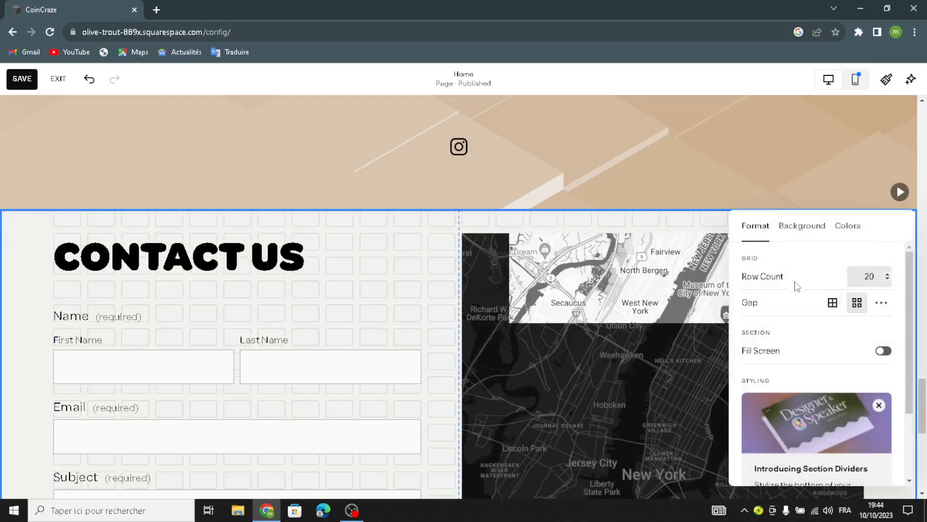
{"action": "left_click", "coordinate": [820, 238]}
{"action": "left_click", "coordinate": [875, 265]}
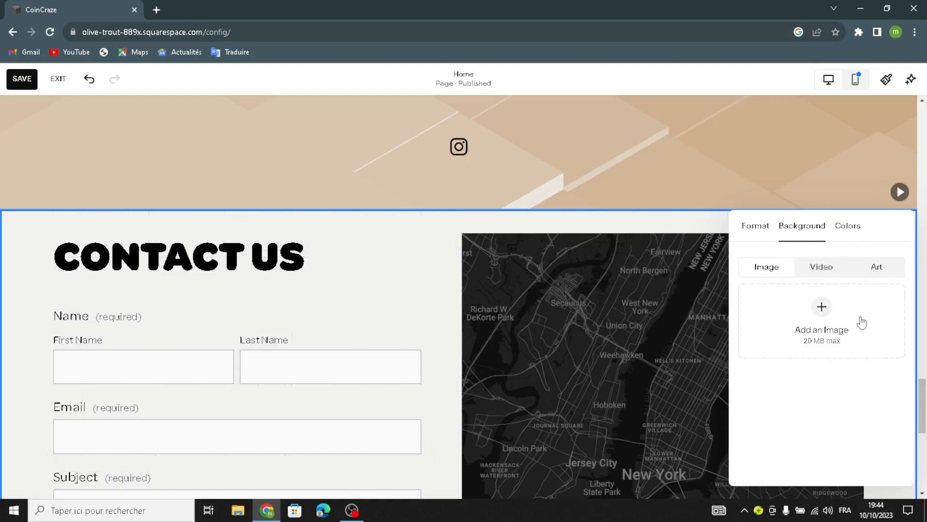
{"action": "scroll", "coordinate": [845, 421], "scroll_direction": "down", "scroll_amount": 4}
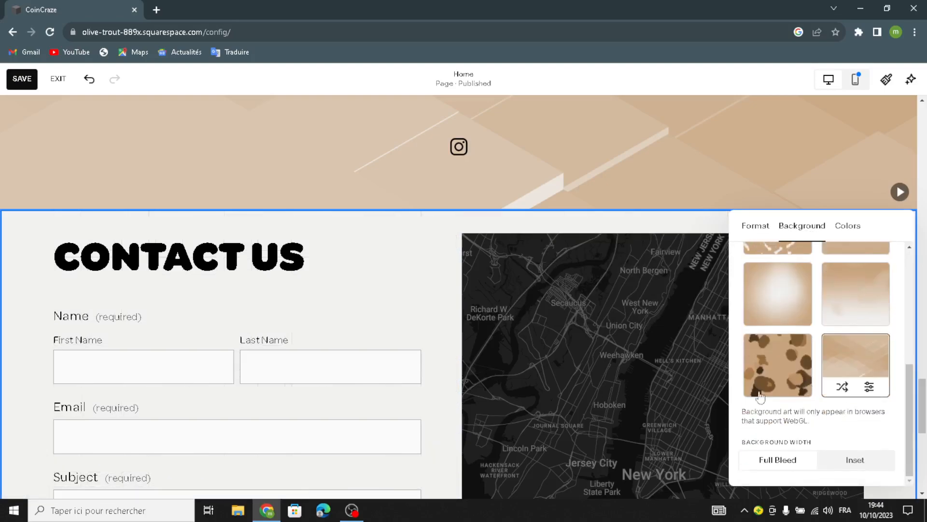
{"action": "left_click", "coordinate": [421, 295]}
- Give the site footer the same beige geometric art background as the Contact Us section
{"action": "scroll", "coordinate": [421, 294], "scroll_direction": "down", "scroll_amount": 1}
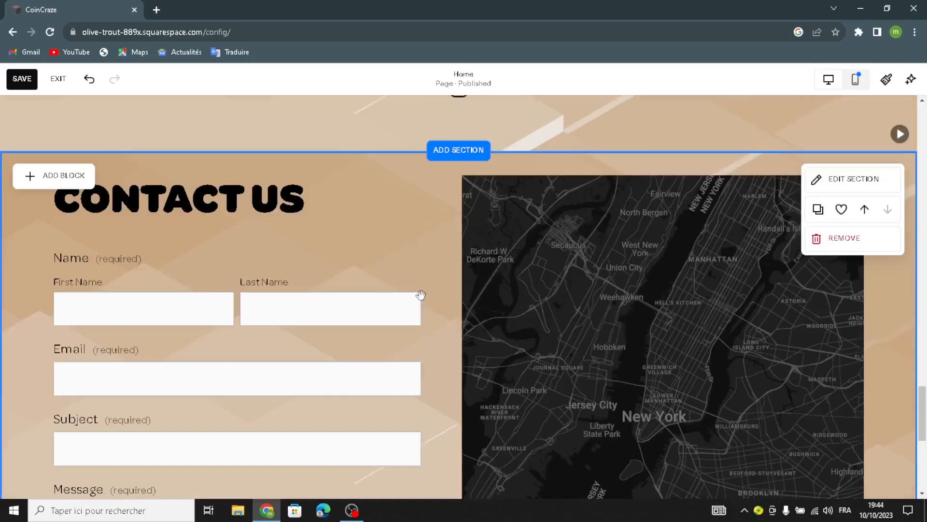
{"action": "scroll", "coordinate": [421, 296], "scroll_direction": "down", "scroll_amount": 7}
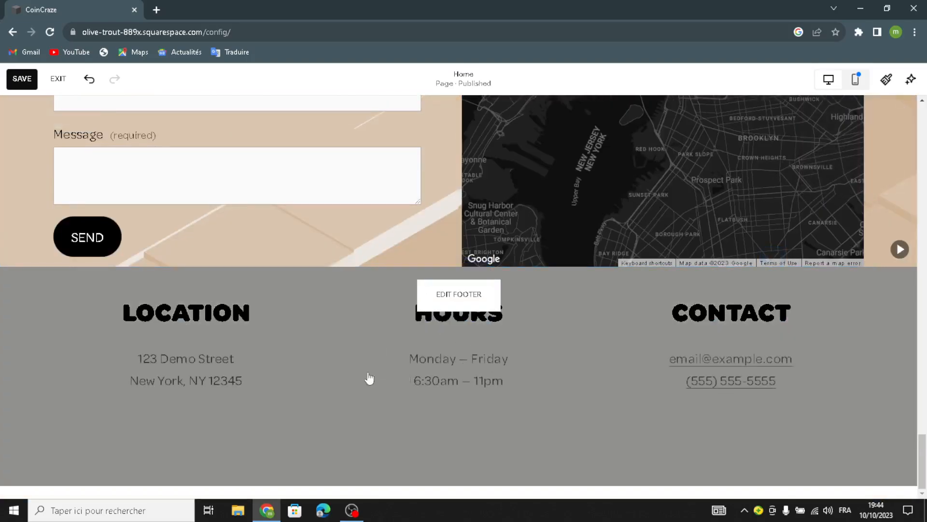
{"action": "left_click", "coordinate": [447, 299]}
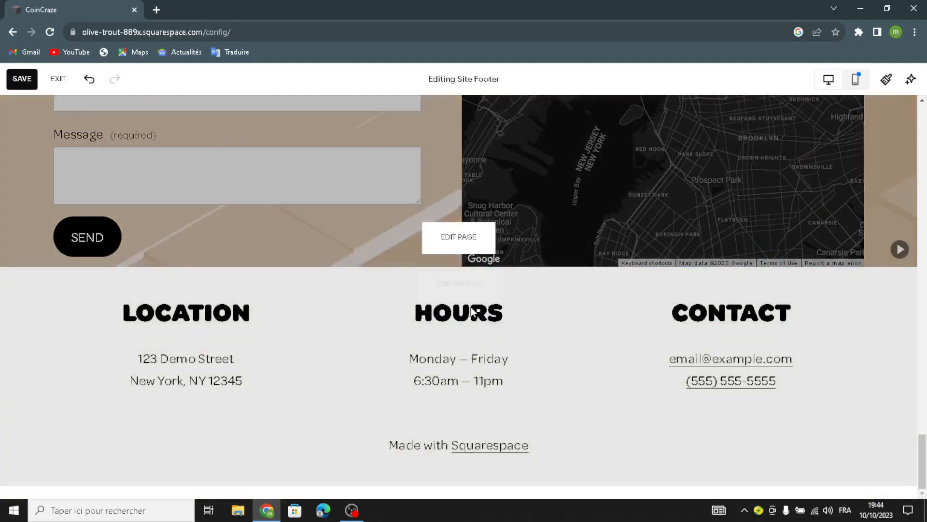
{"action": "left_click", "coordinate": [854, 294]}
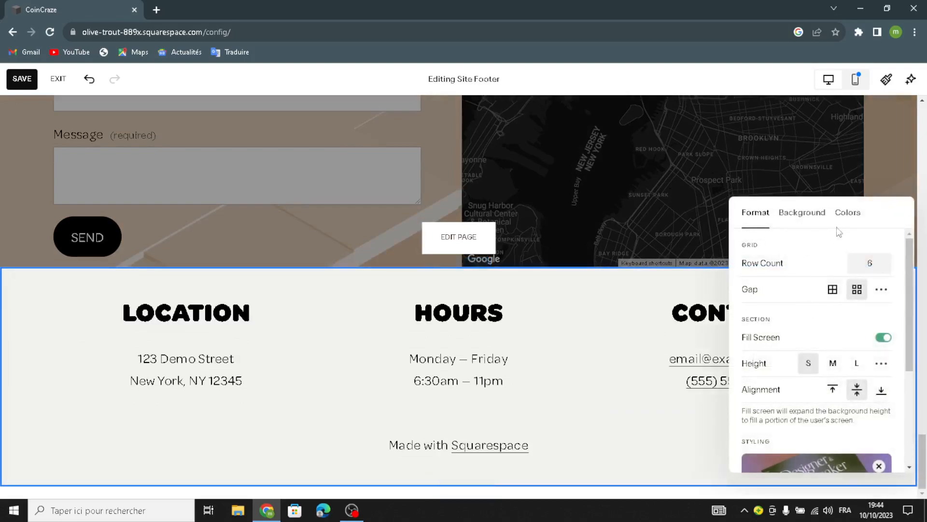
{"action": "left_click", "coordinate": [817, 220]}
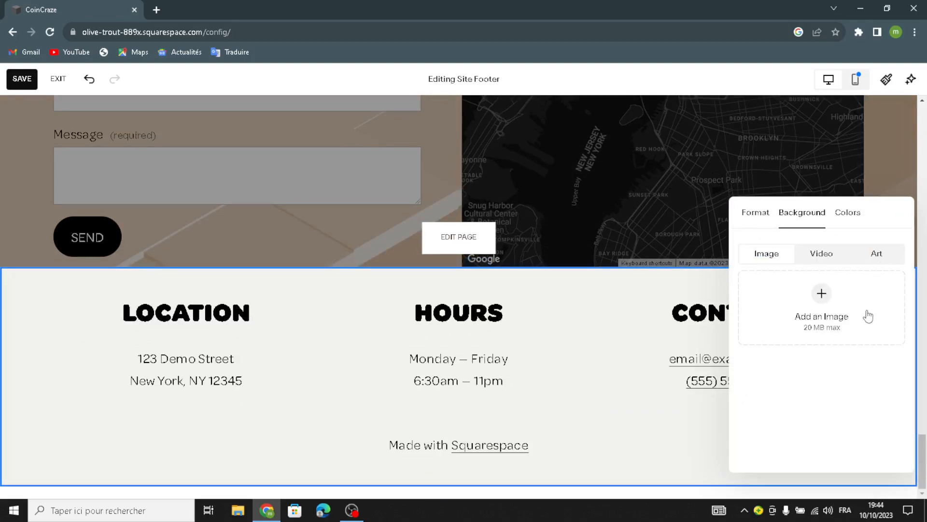
{"action": "left_click", "coordinate": [877, 253]}
{"action": "scroll", "coordinate": [829, 425], "scroll_direction": "down", "scroll_amount": 5}
{"action": "left_click", "coordinate": [853, 356]}
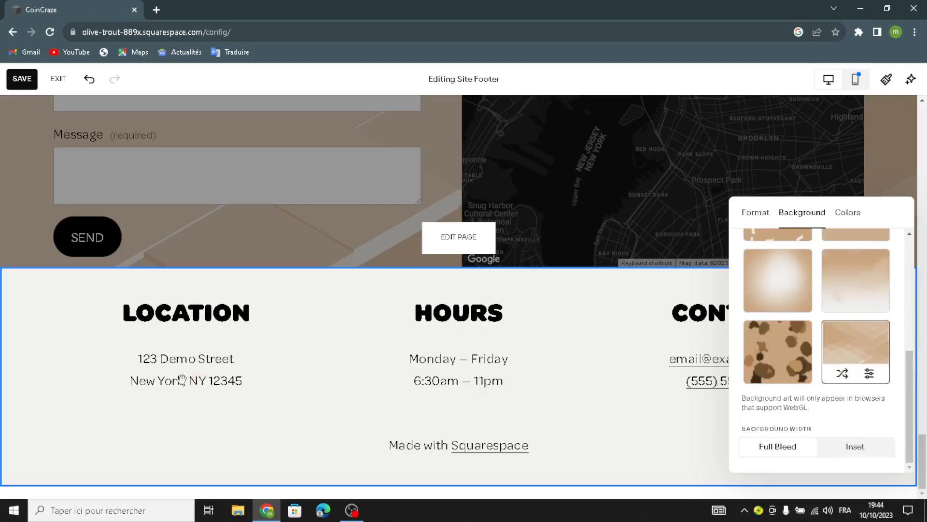
{"action": "left_click", "coordinate": [41, 390]}
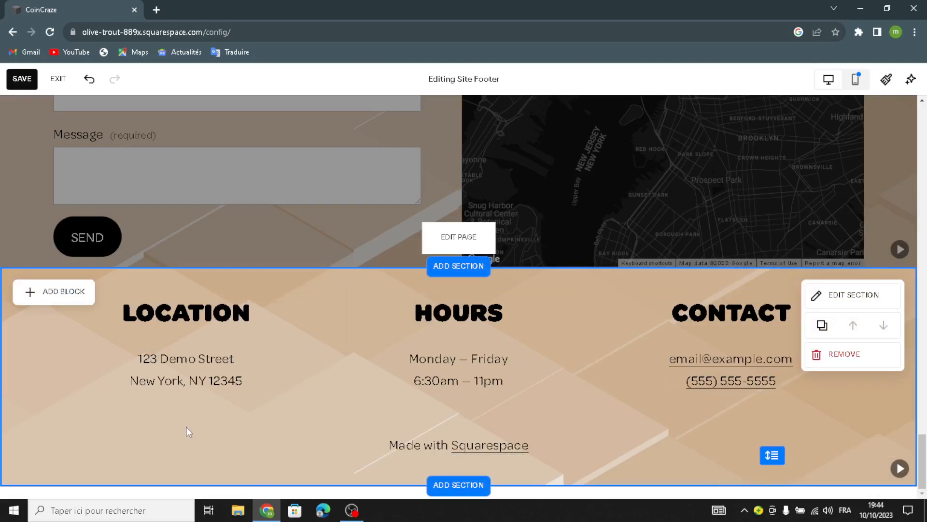
- Exit the page editor and save the changes made to the home page and footer
{"action": "scroll", "coordinate": [476, 314], "scroll_direction": "up", "scroll_amount": 6}
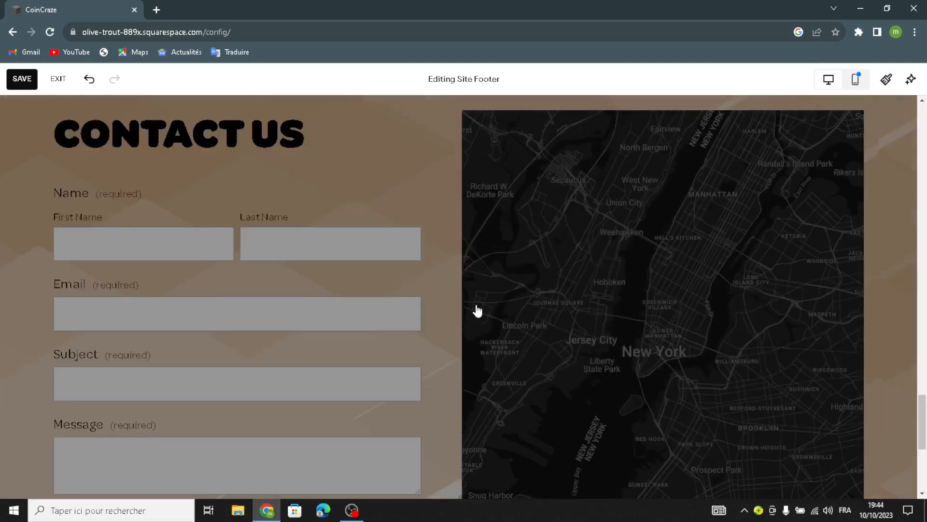
{"action": "scroll", "coordinate": [478, 310], "scroll_direction": "up", "scroll_amount": 10}
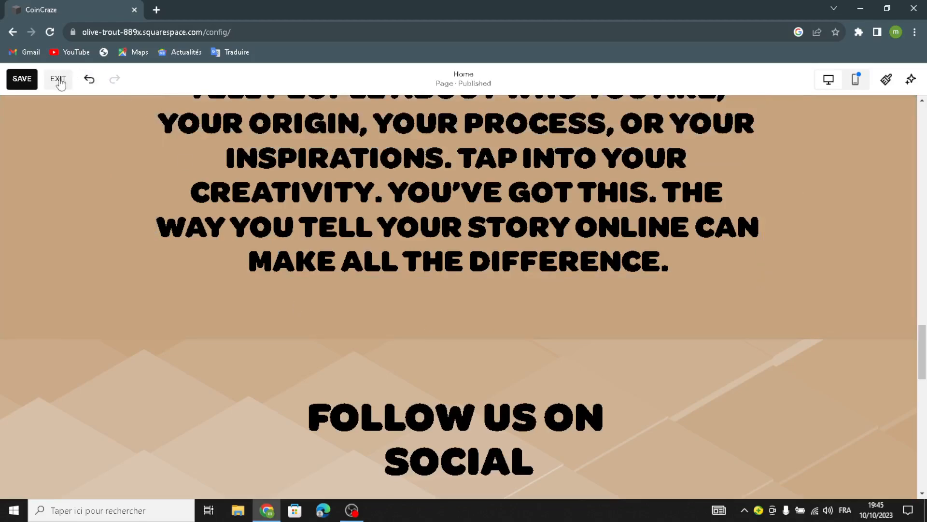
{"action": "left_click", "coordinate": [58, 79]}
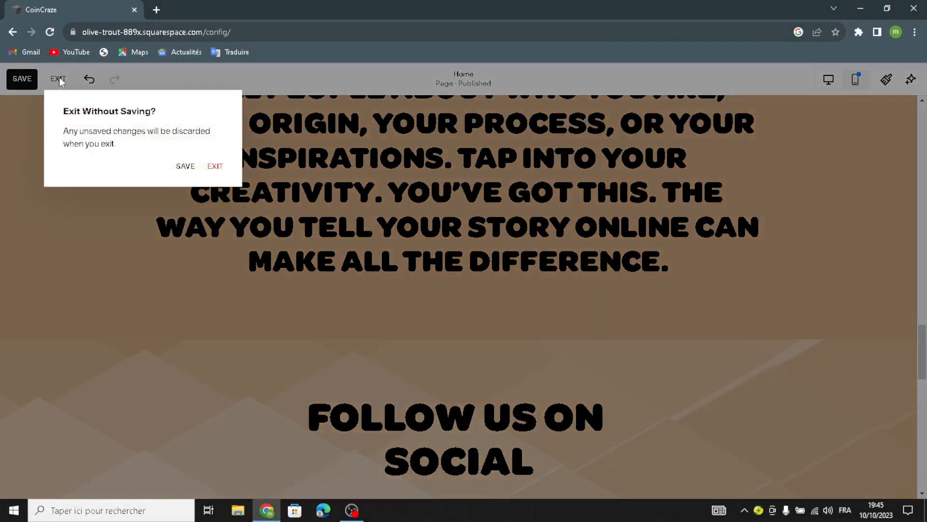
{"action": "left_click", "coordinate": [185, 166]}
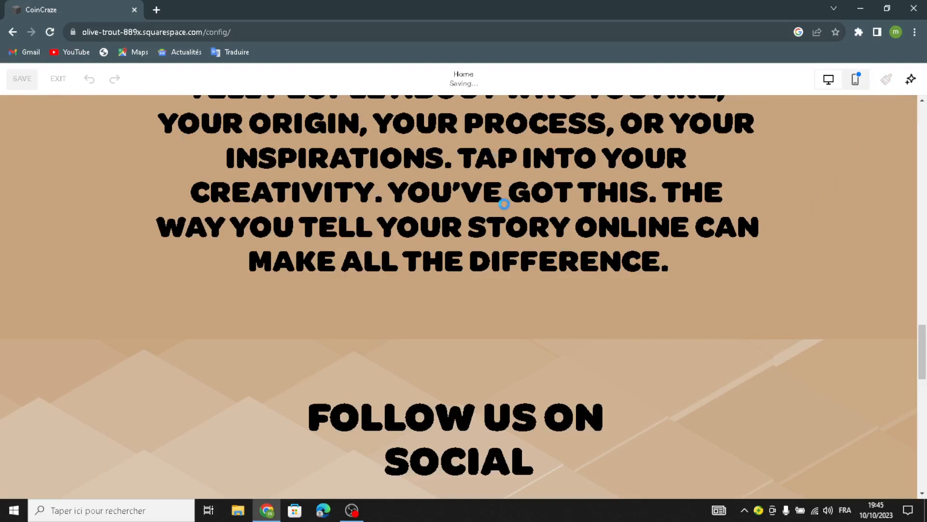
- Examine the site-wide font settings and browse the sans-serif font packs without switching packs
{"action": "scroll", "coordinate": [503, 204], "scroll_direction": "up", "scroll_amount": 1}
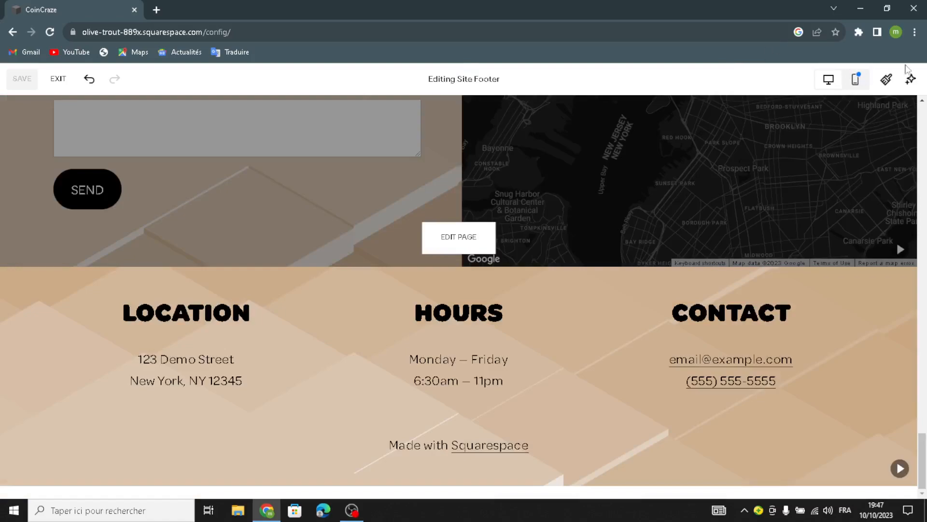
{"action": "left_click", "coordinate": [886, 79]}
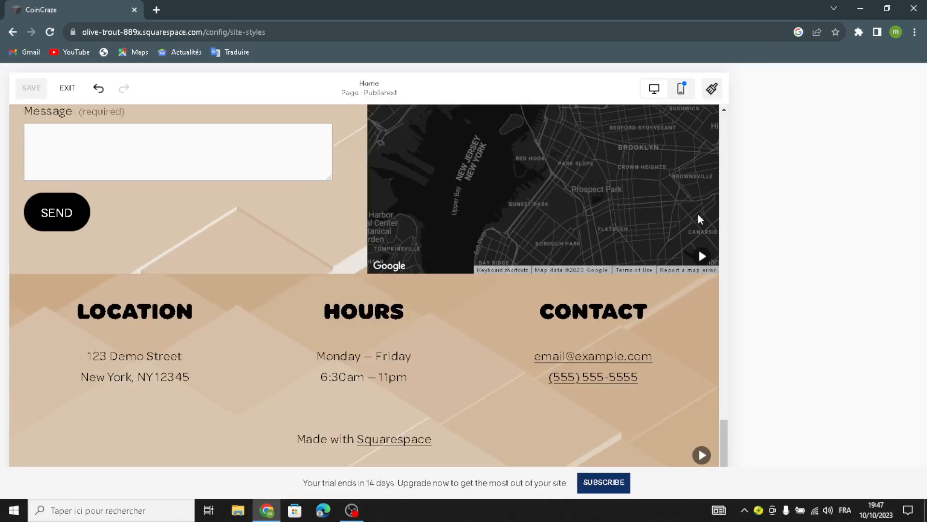
{"action": "left_click", "coordinate": [761, 198]}
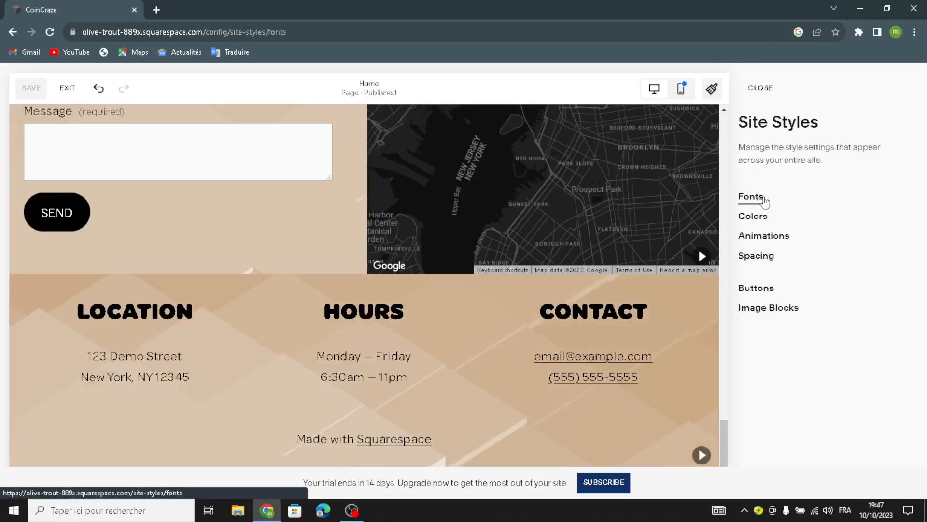
{"action": "left_click", "coordinate": [876, 260]}
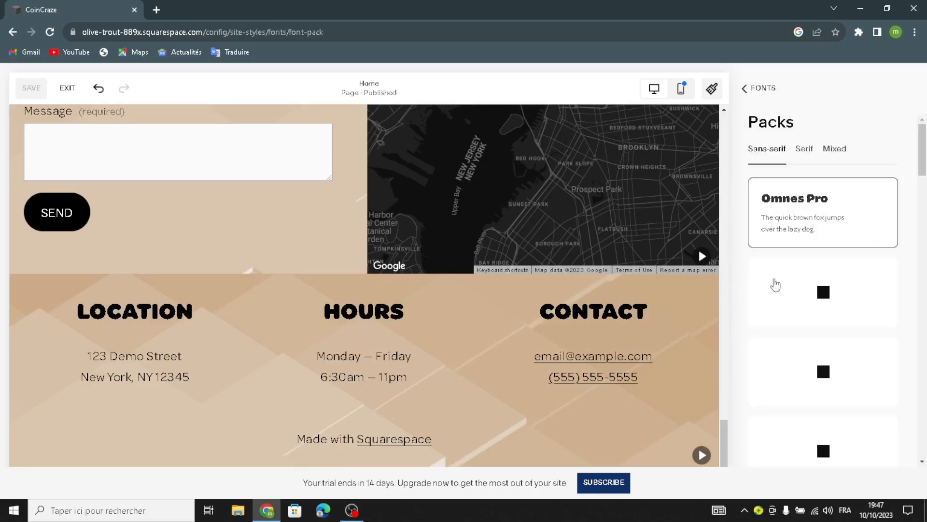
{"action": "scroll", "coordinate": [821, 268], "scroll_direction": "down", "scroll_amount": 2}
{"action": "scroll", "coordinate": [840, 269], "scroll_direction": "up", "scroll_amount": 2}
{"action": "scroll", "coordinate": [840, 269], "scroll_direction": "down", "scroll_amount": 8}
{"action": "scroll", "coordinate": [831, 276], "scroll_direction": "down", "scroll_amount": 4}
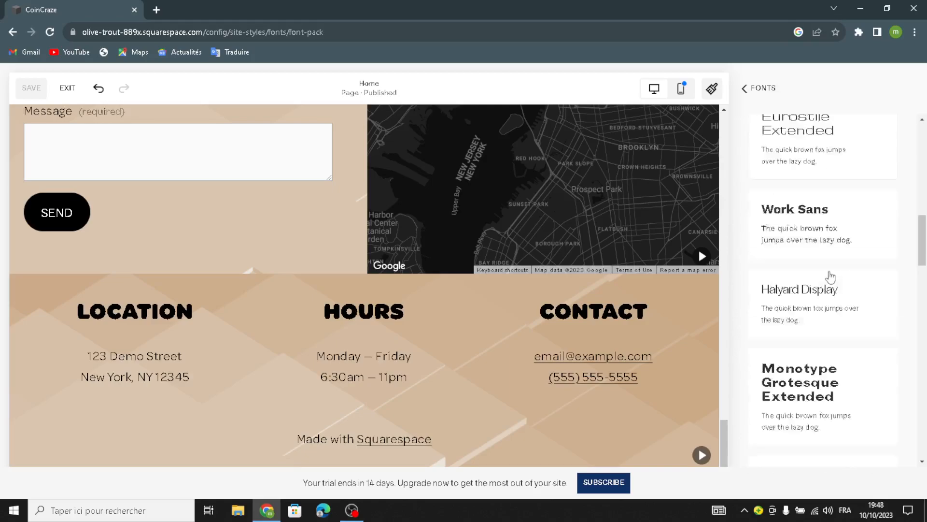
{"action": "scroll", "coordinate": [820, 194], "scroll_direction": "up", "scroll_amount": 10}
{"action": "scroll", "coordinate": [816, 175], "scroll_direction": "up", "scroll_amount": 5}
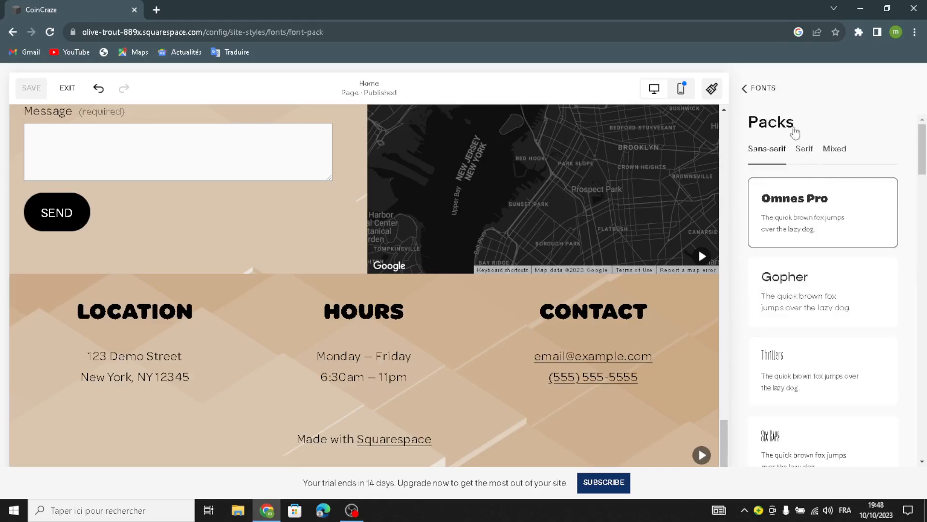
{"action": "left_click", "coordinate": [745, 88]}
{"action": "left_click", "coordinate": [810, 233]}
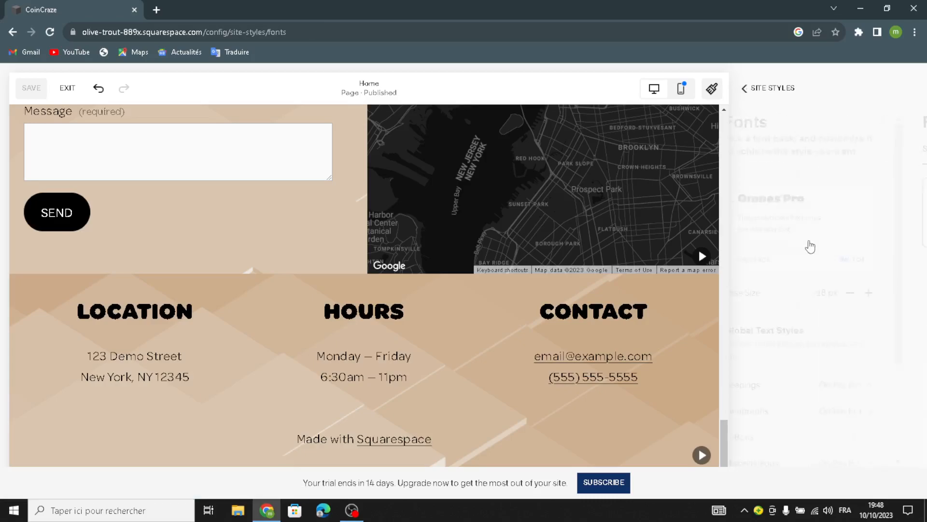
{"action": "left_click", "coordinate": [751, 90]}
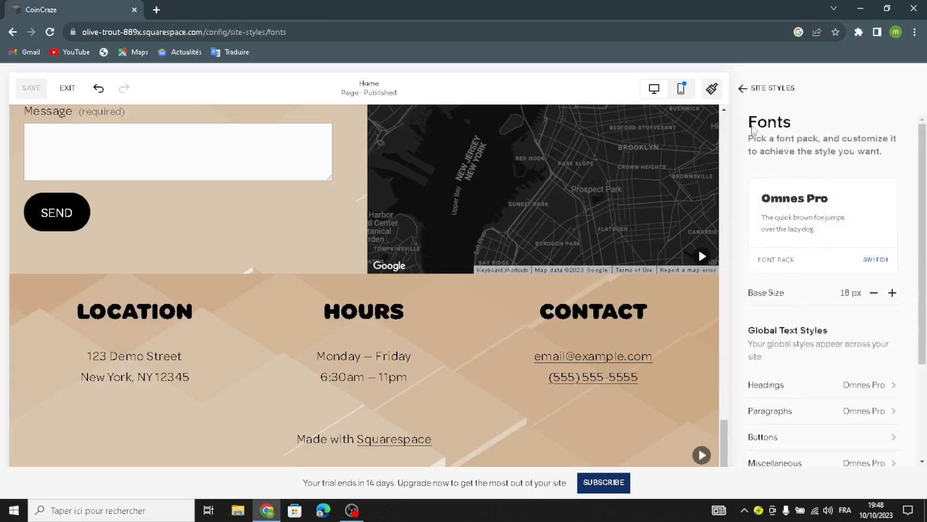
- Examine the site-wide color themes and the animation style and speed options
{"action": "left_click", "coordinate": [773, 222]}
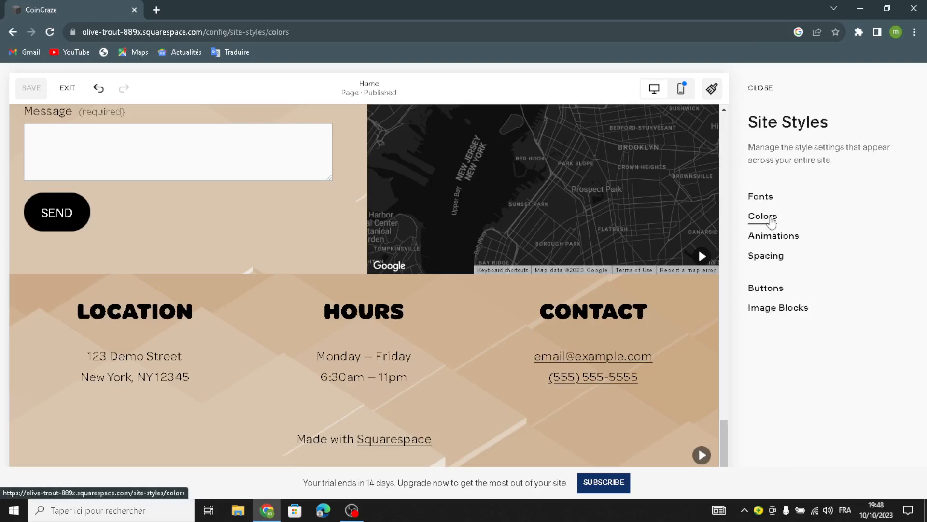
{"action": "scroll", "coordinate": [773, 242], "scroll_direction": "down", "scroll_amount": 3}
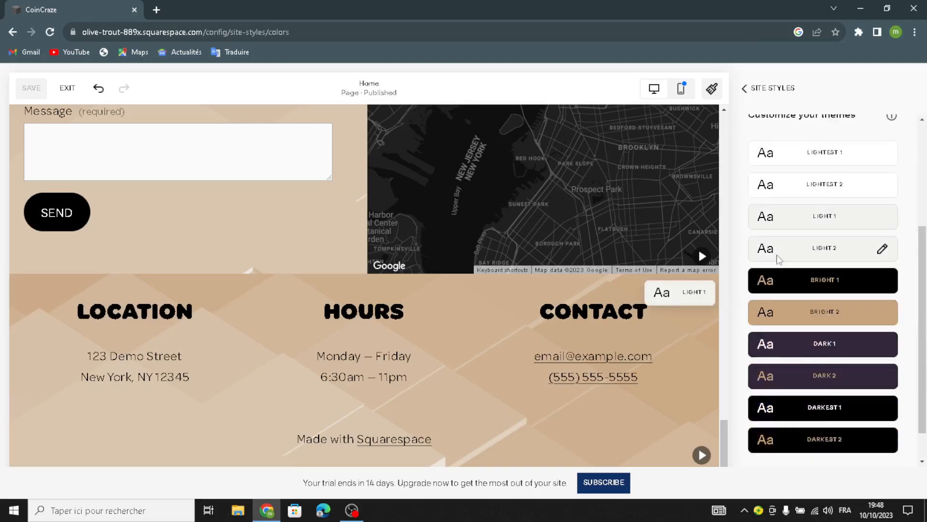
{"action": "scroll", "coordinate": [763, 193], "scroll_direction": "up", "scroll_amount": 5}
{"action": "left_click", "coordinate": [753, 90]}
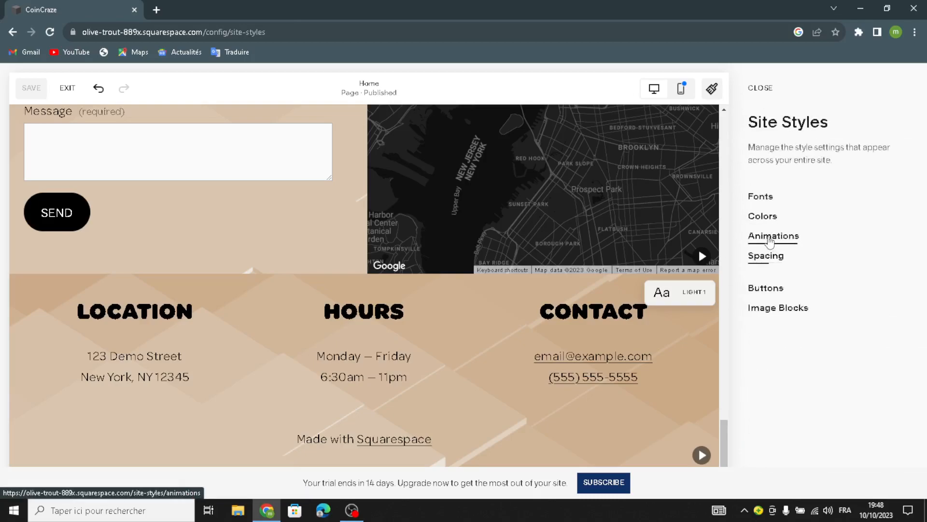
{"action": "left_click", "coordinate": [773, 236]}
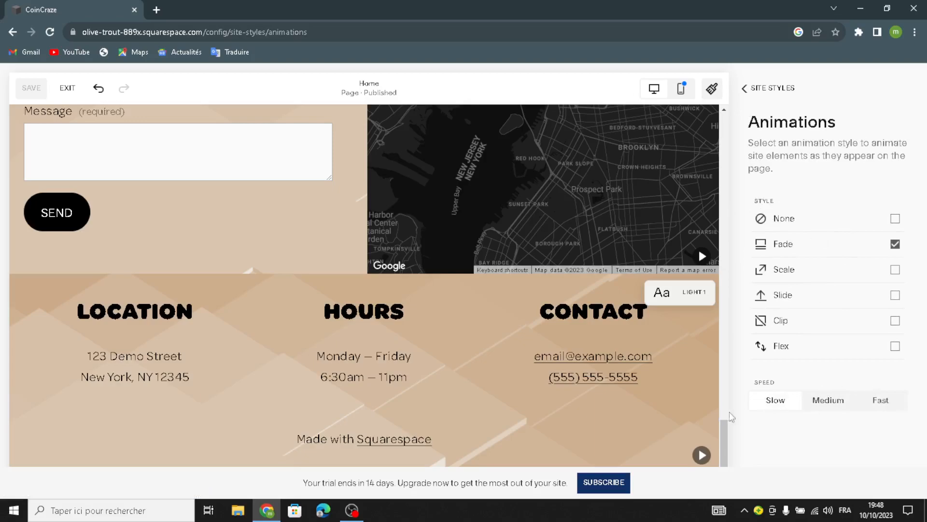
{"action": "left_click", "coordinate": [752, 96]}
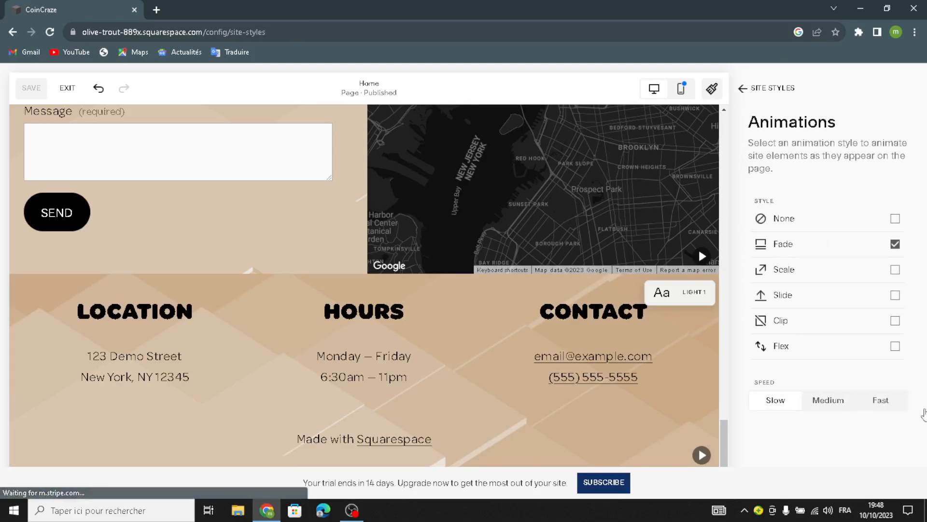
- Examine the site-wide spacing settings and the primary button styles, closing Site Styles when done
{"action": "left_click", "coordinate": [765, 255]}
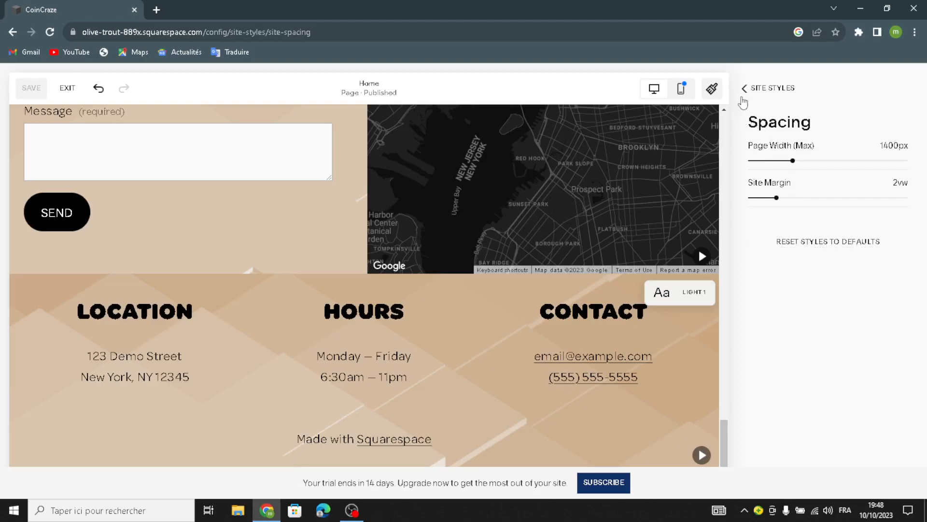
{"action": "left_click", "coordinate": [744, 88]}
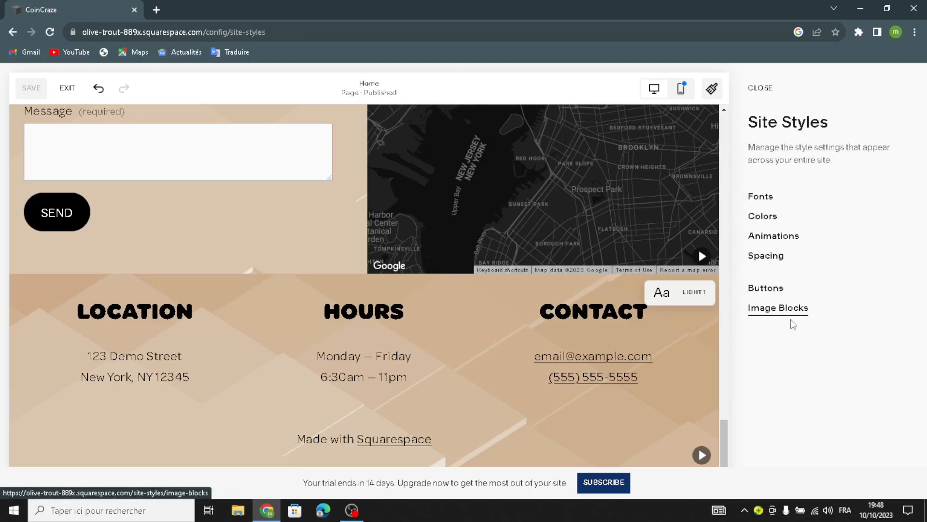
{"action": "left_click", "coordinate": [777, 296]}
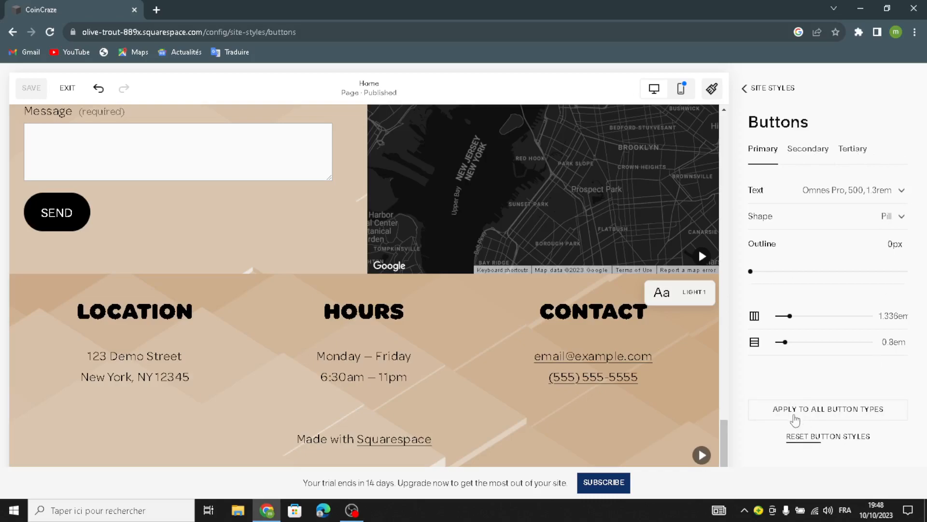
{"action": "left_click", "coordinate": [744, 88]}
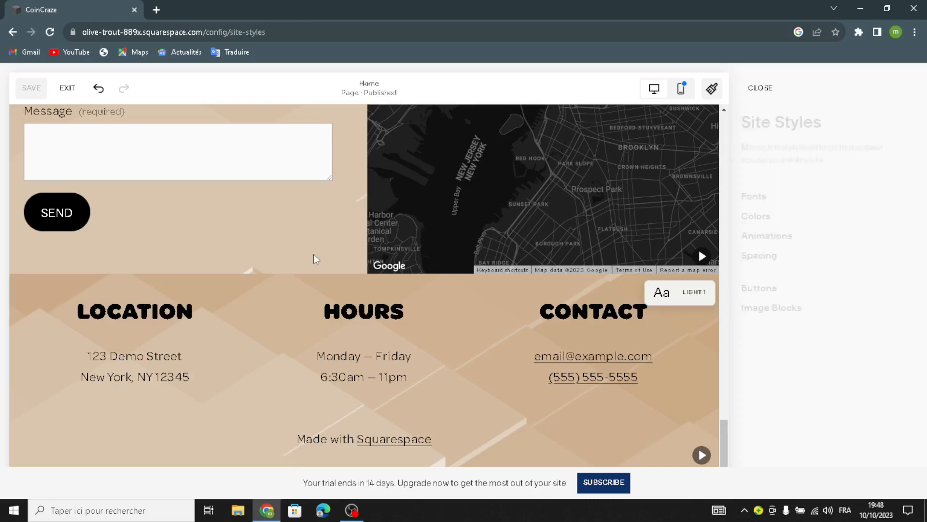
{"action": "left_click", "coordinate": [761, 88]}
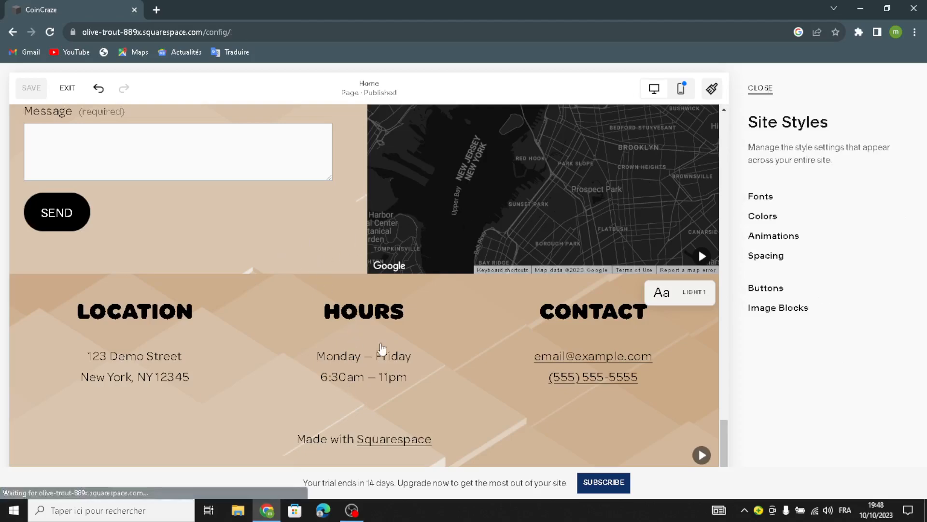